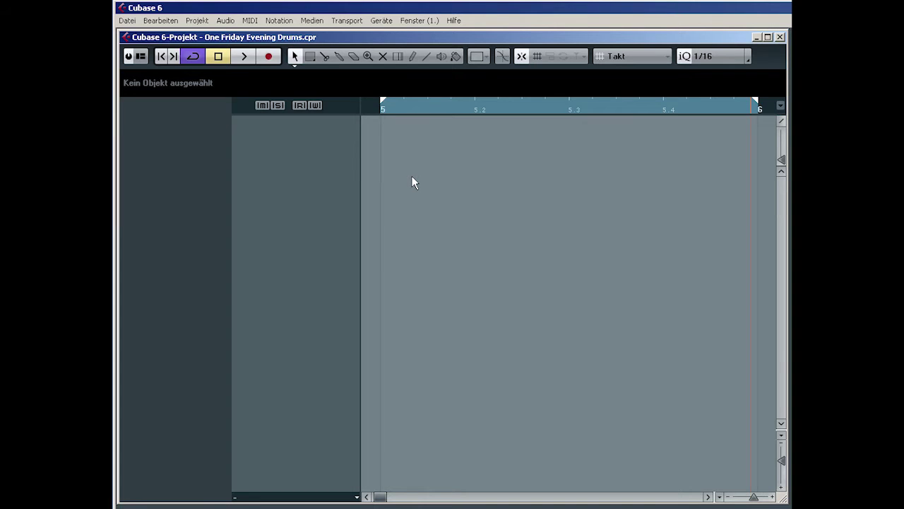
- Load VPS Metrum (Automap) into the first VST instrument slot and create its MIDI track
key("F11")
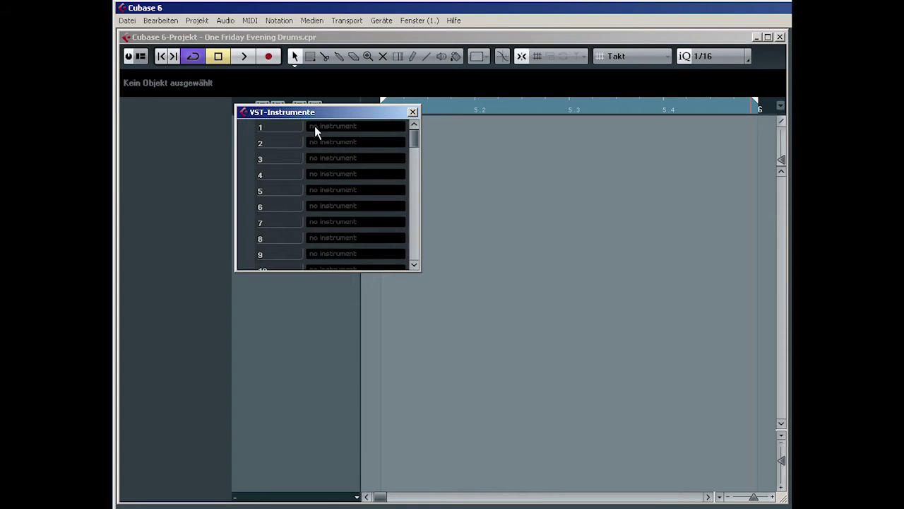
left_click_drag(307, 117, 219, 40)
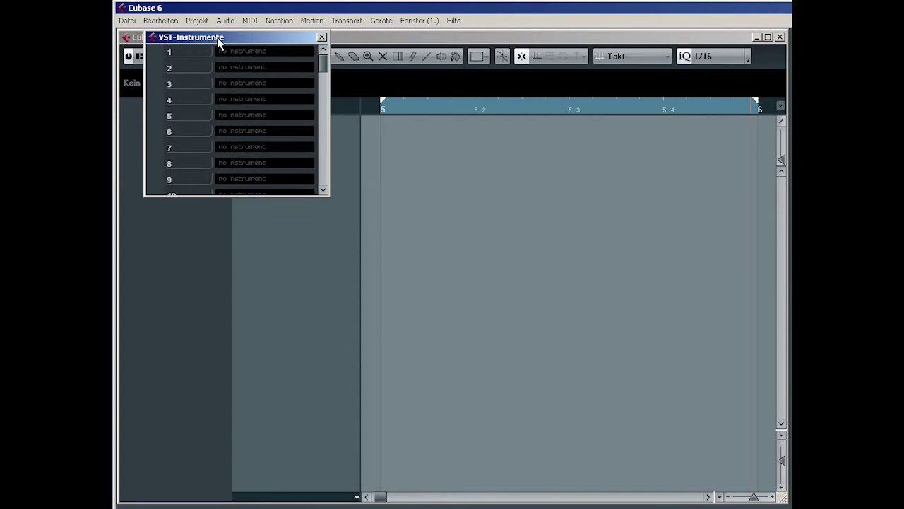
left_click(231, 49)
mouse_move(239, 83)
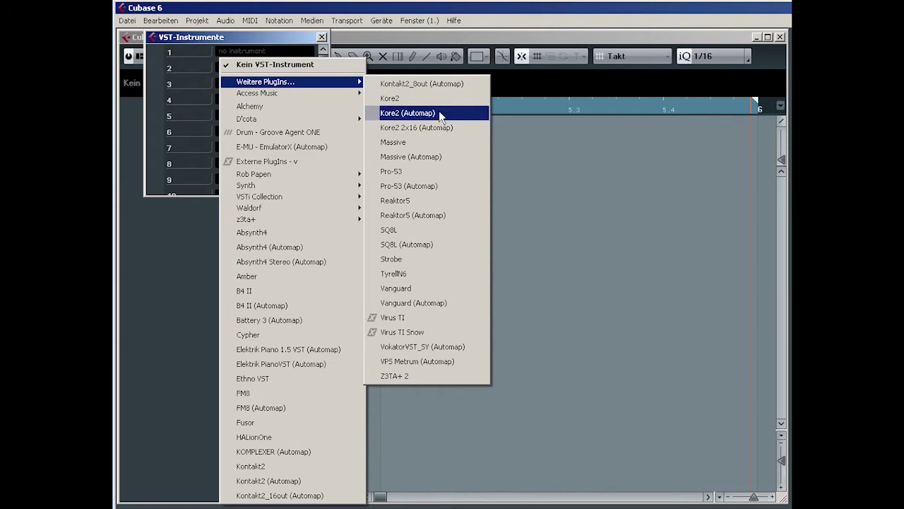
left_click(421, 364)
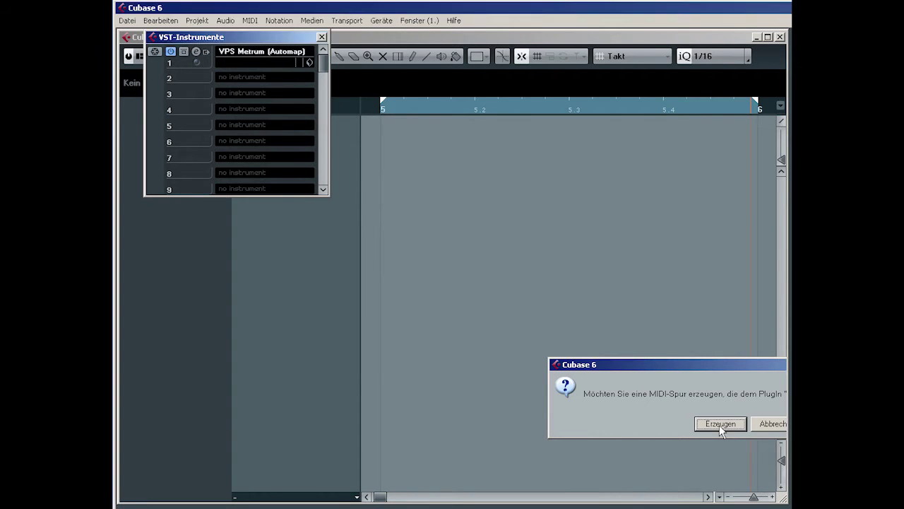
left_click(719, 424)
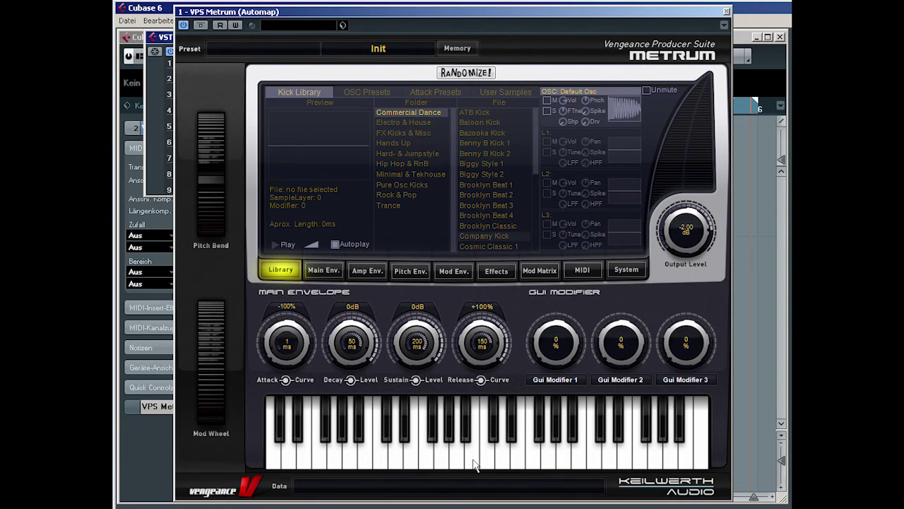
- Play test notes and audition several Commercial Dance kicks in Metrum's library, including Biggy Style 1, Brooklyn Beat 2 and Brooklyn Classic
left_click(564, 456)
left_click(346, 455)
left_click(488, 121)
left_click(486, 163)
left_click(486, 194)
left_click(490, 227)
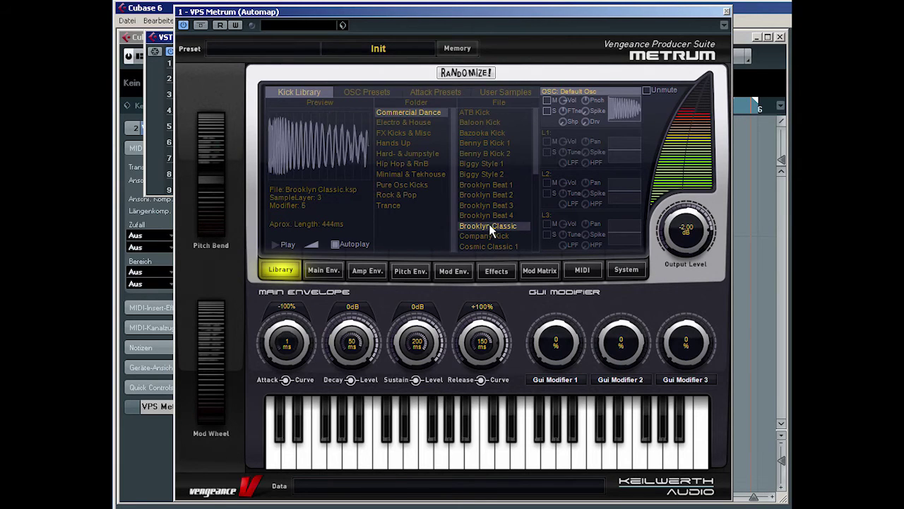
- Load the 0 Def Kick preset from the Pure Osc Kicks folder, test it across the keyboard and close the instrument windows
left_click(403, 185)
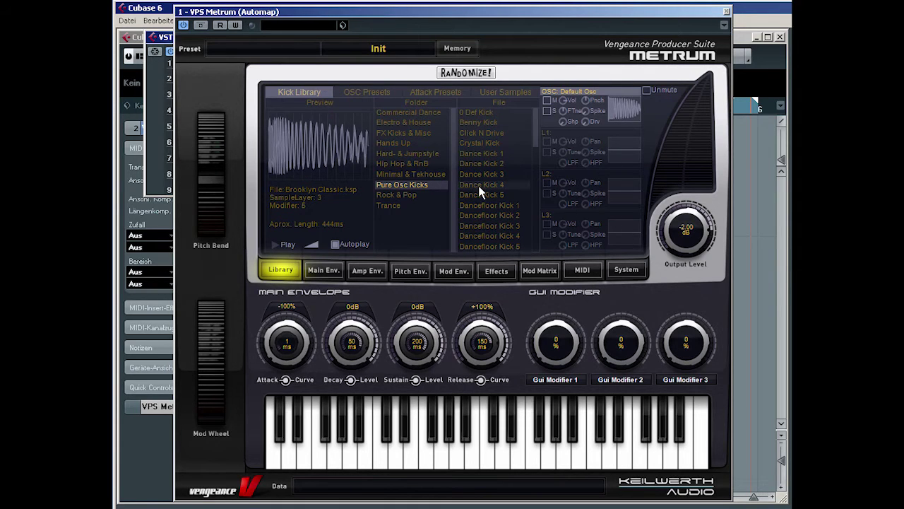
left_click(481, 113)
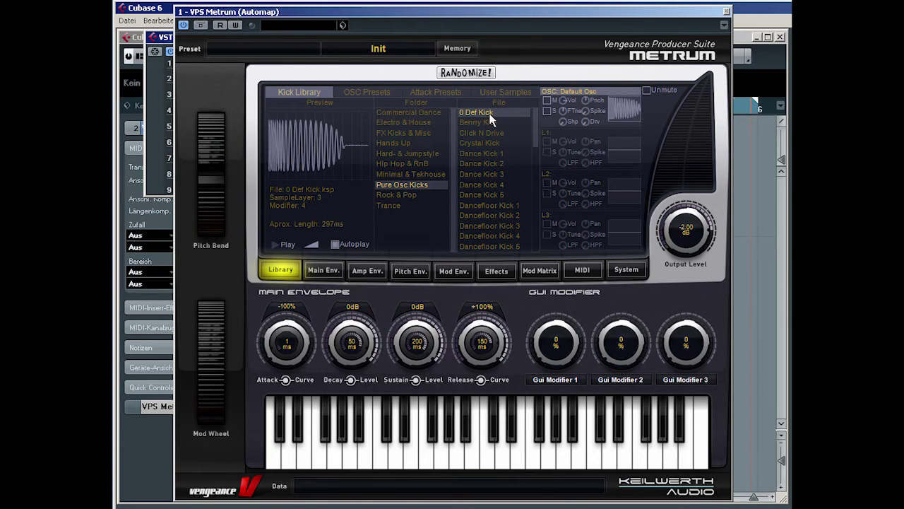
double_click(489, 113)
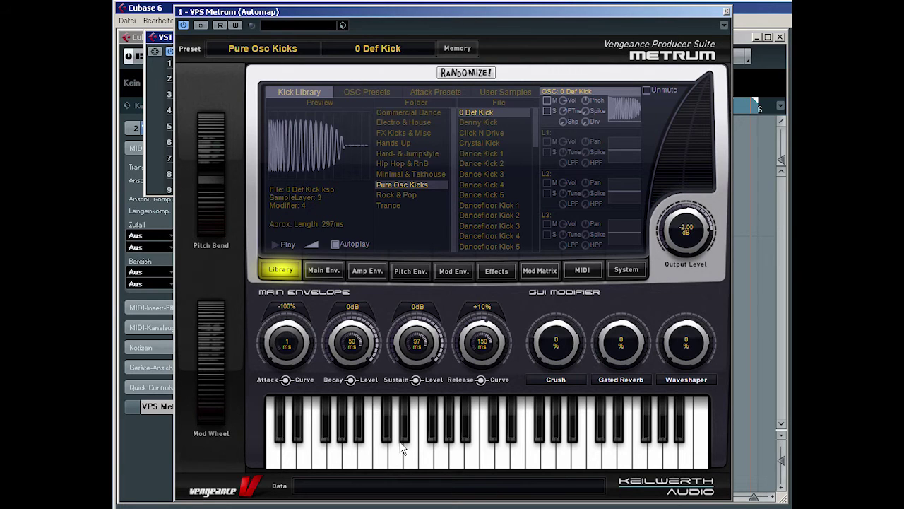
left_click_drag(305, 452, 644, 453)
left_click(727, 11)
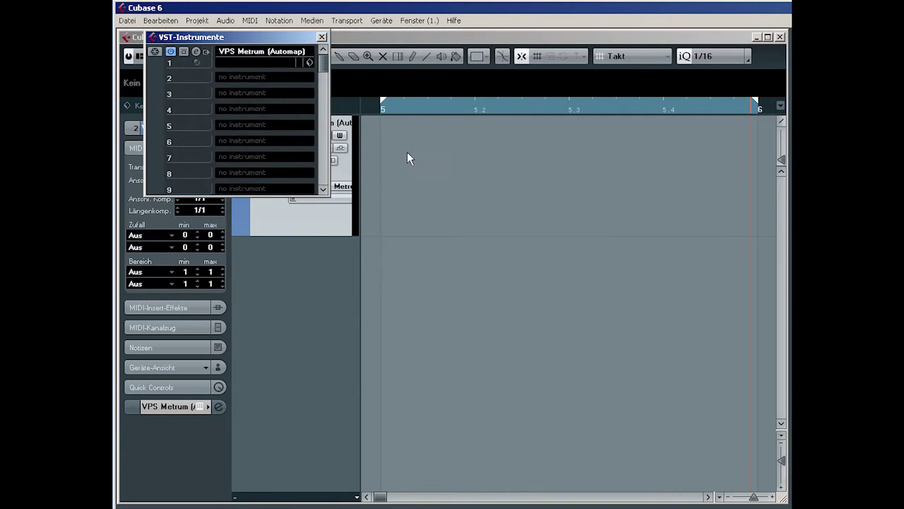
left_click(321, 37)
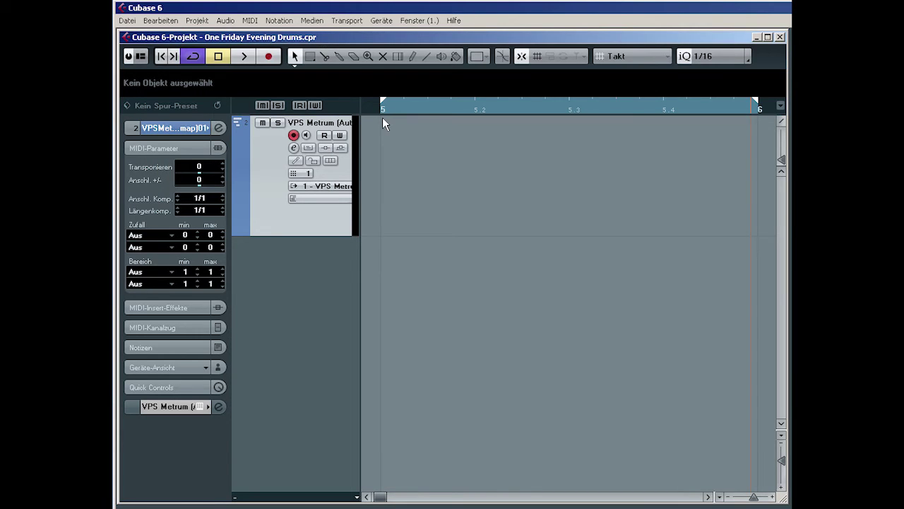
- Create a one-bar MIDI part at bar 5 on the Metrum track and draw a sixteenth C3 note at its start
double_click(412, 162)
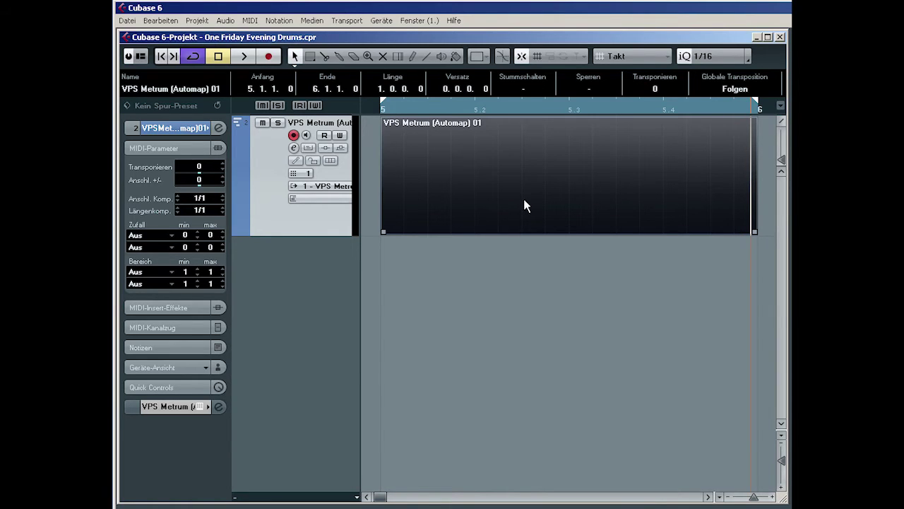
key("KP_1")
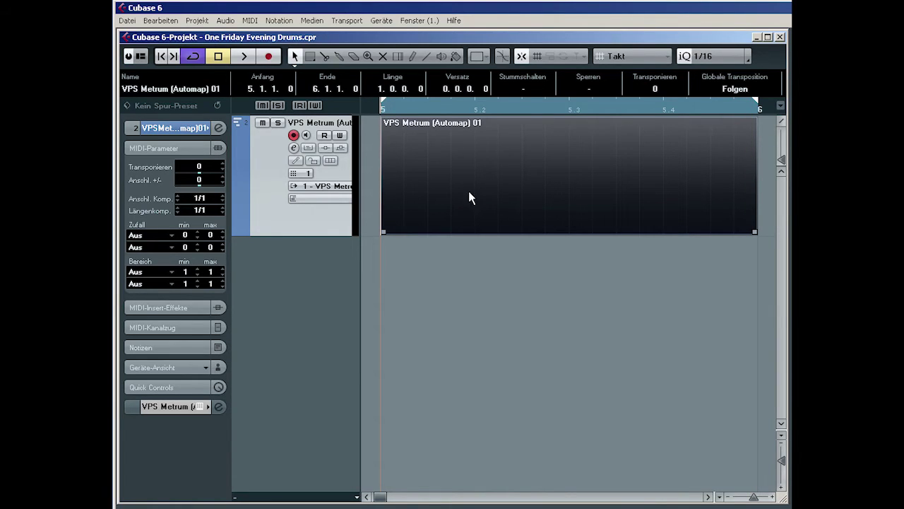
double_click(480, 205)
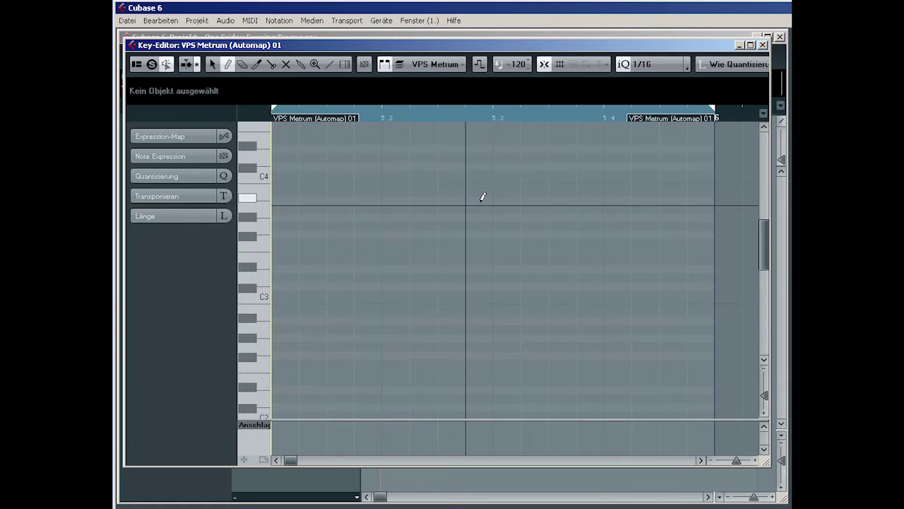
scroll(332, 272, "down", 2)
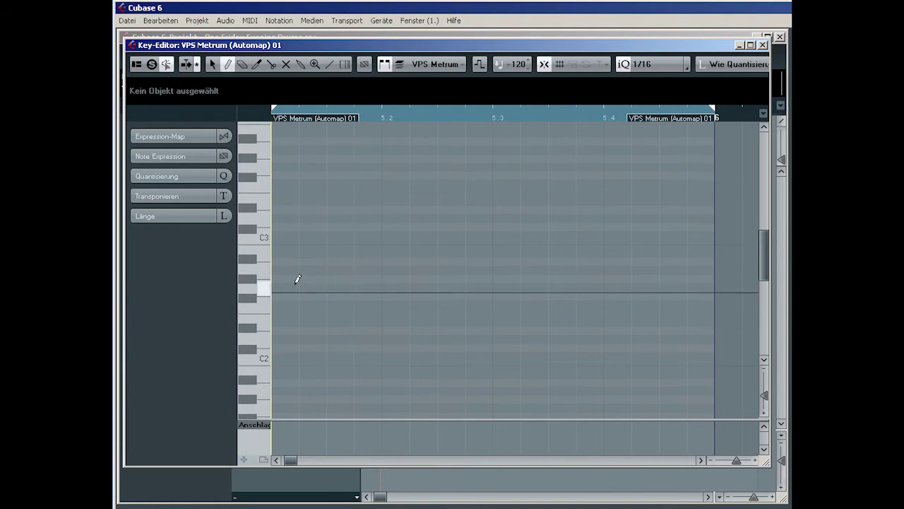
left_click(284, 236)
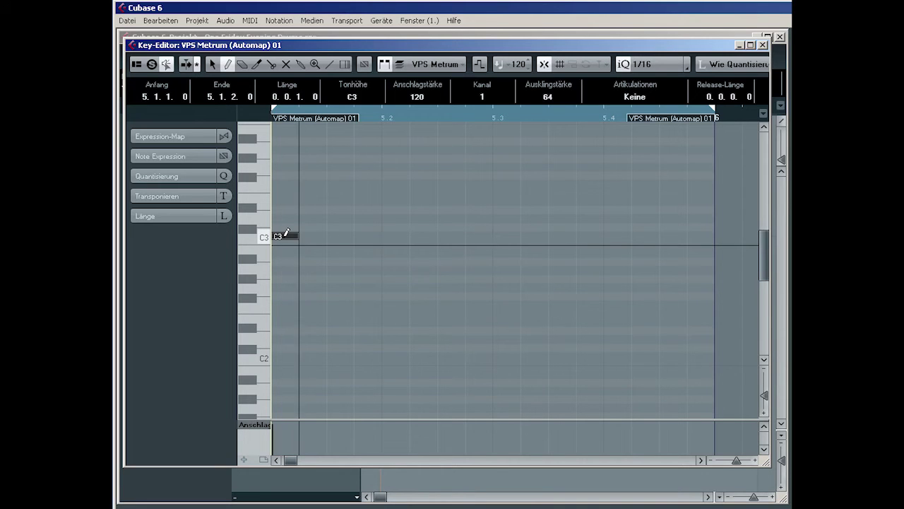
left_click(166, 64)
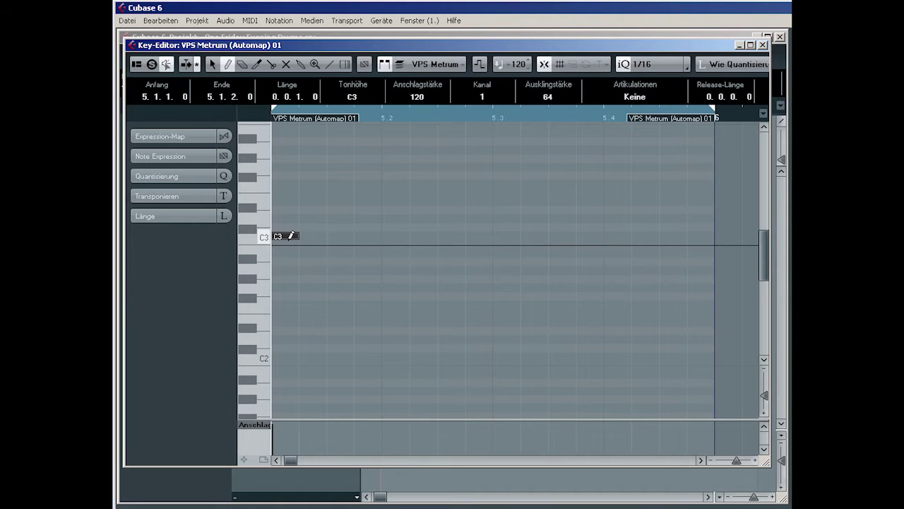
left_click_drag(378, 44, 367, 99)
left_click_drag(293, 102, 294, 57)
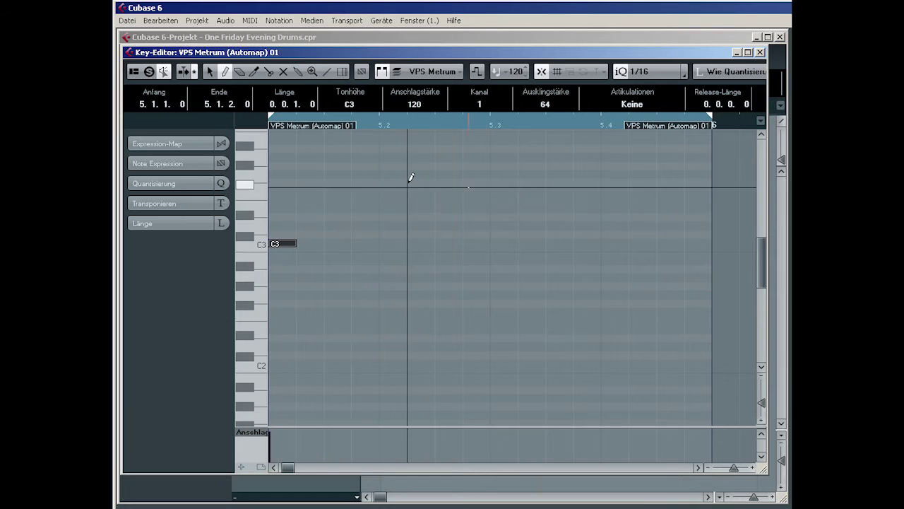
- Draw sixteenth C3 notes at 5.2.1, 5.2.4, 5.3.3 and 5.4.1 in the Metrum part
left_click(387, 241)
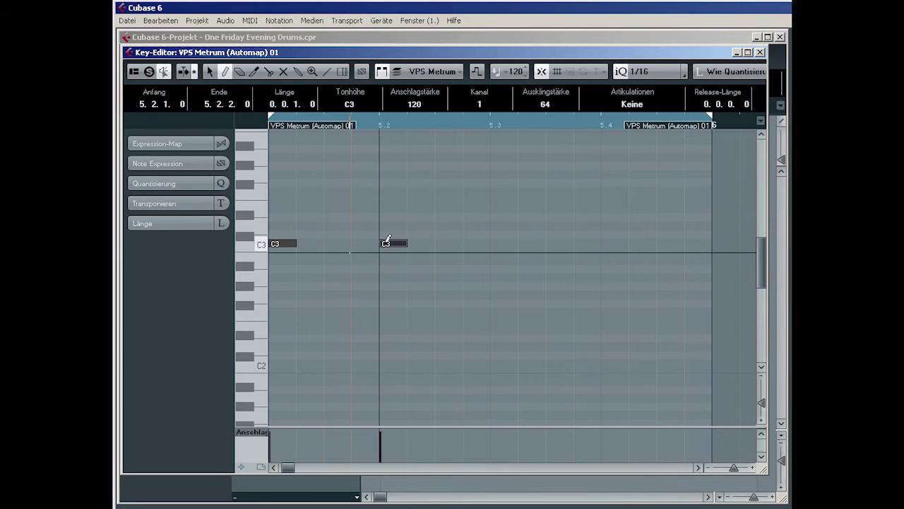
left_click(468, 241)
left_click(547, 241)
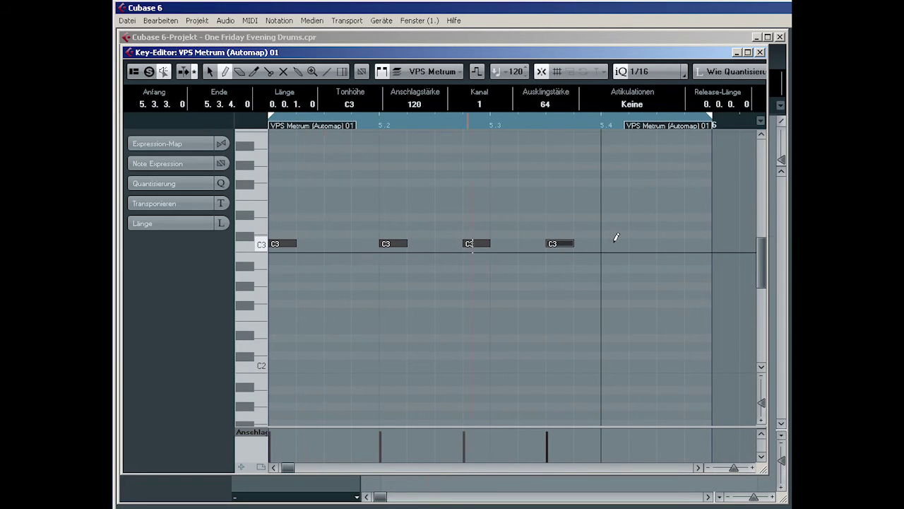
left_click(614, 241)
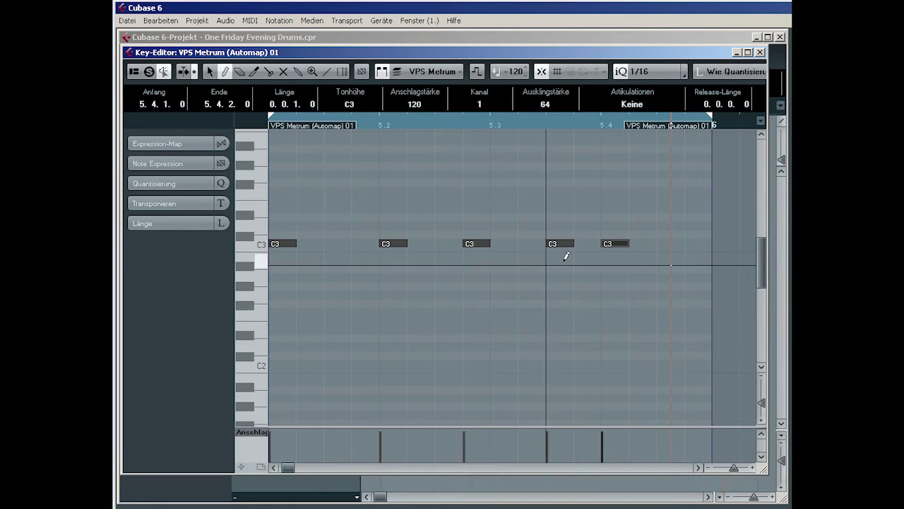
- Delete the C3 notes at 5.4.1 and 5.2.1 and close the key editor
left_click(619, 243)
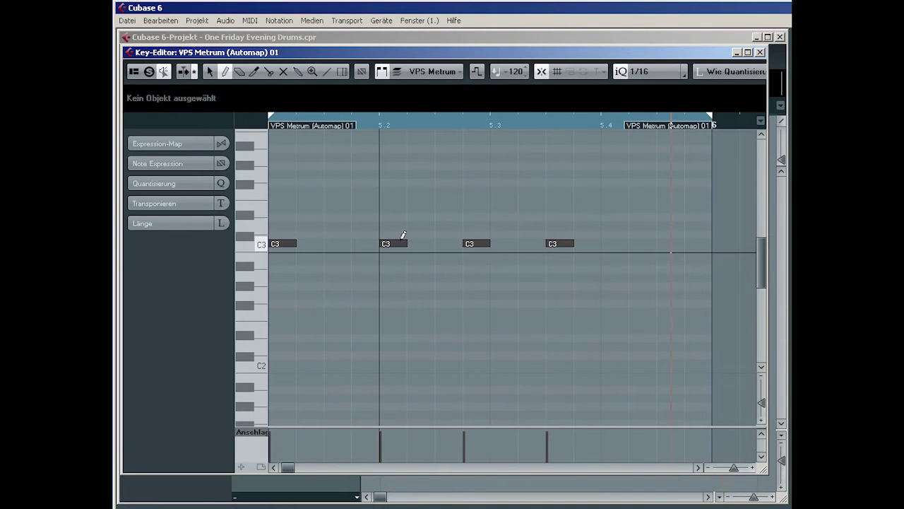
left_click(400, 240)
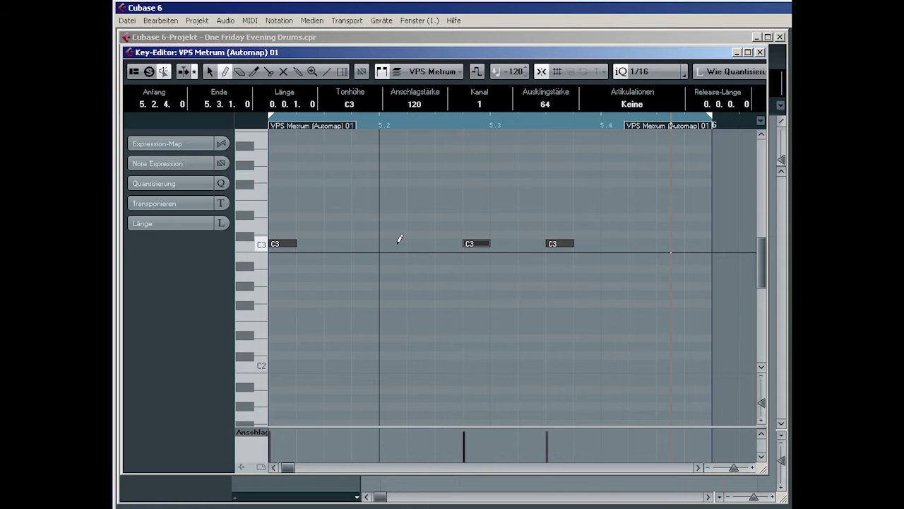
left_click(761, 53)
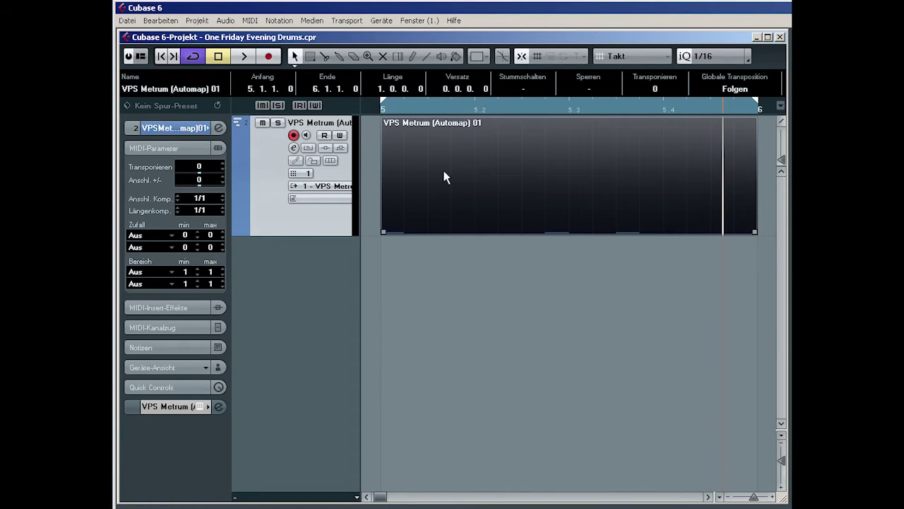
- Show the Metrum track's basic settings and load Z3TA+ 2 into the second VST instrument slot
left_click(200, 129)
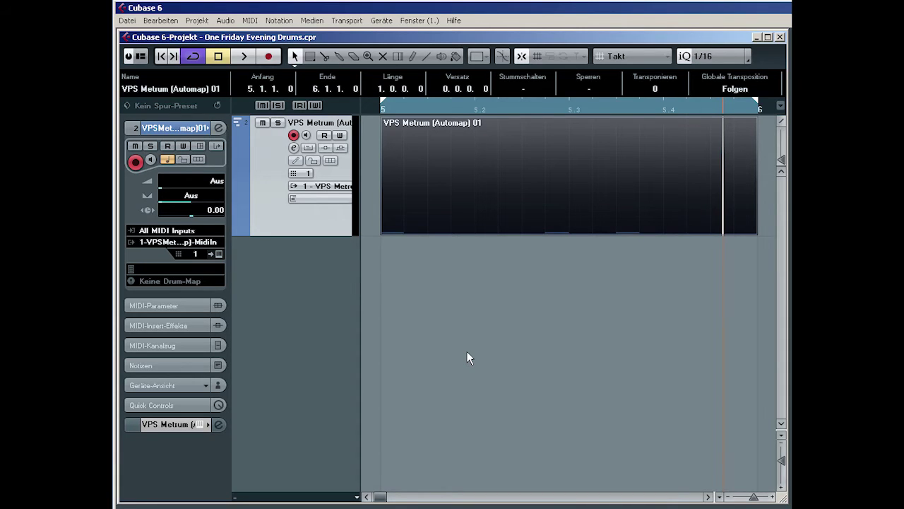
left_click(489, 191)
key("F11")
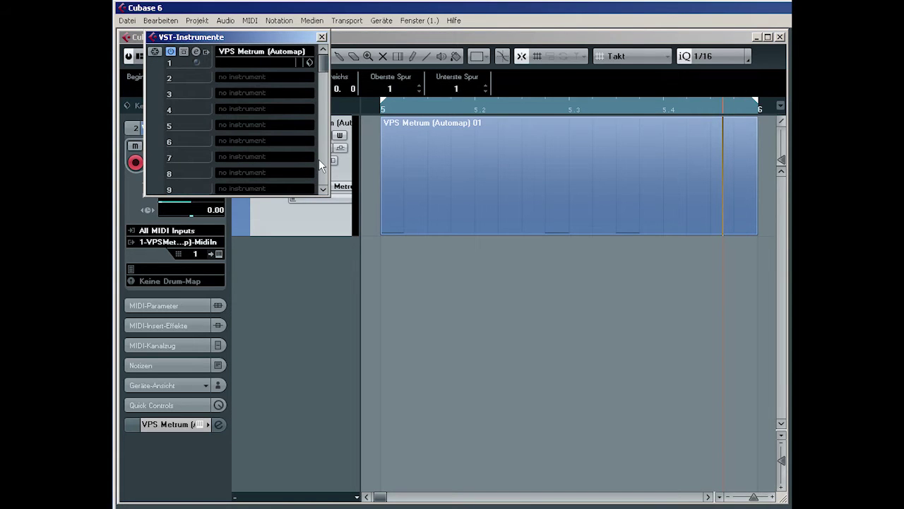
left_click(235, 79)
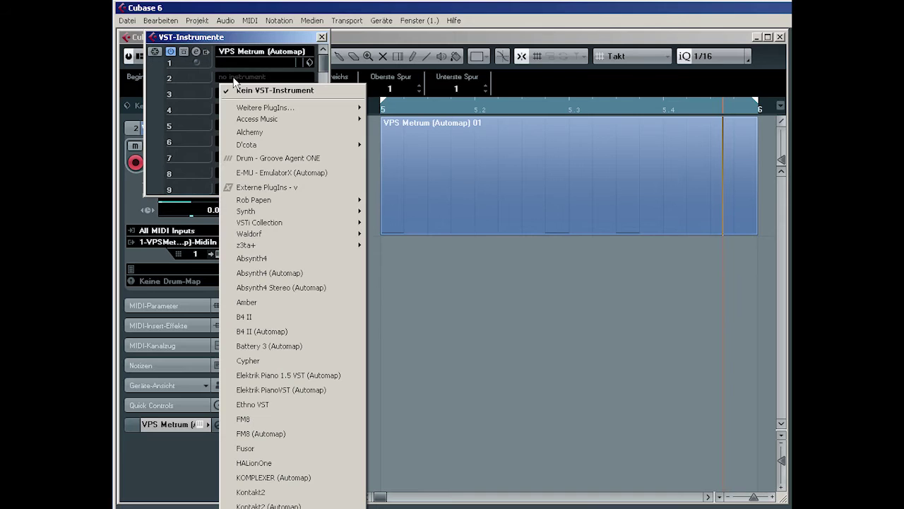
mouse_move(253, 111)
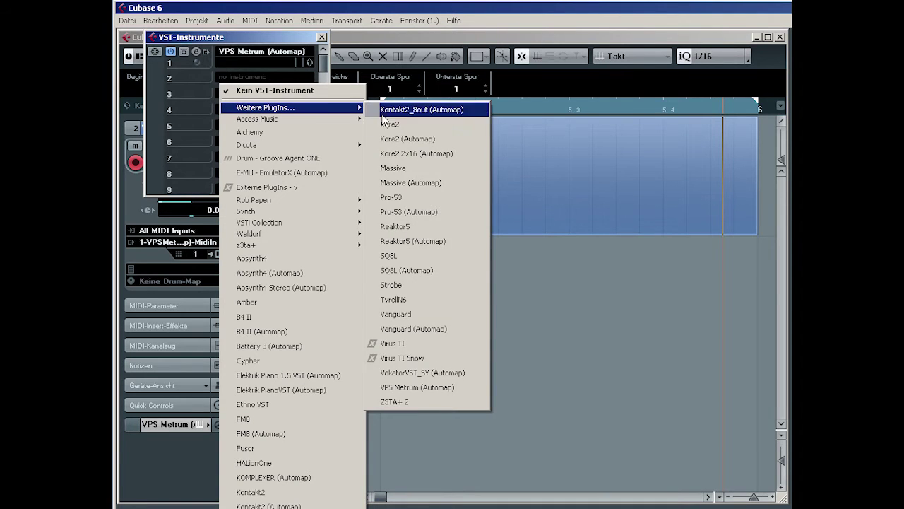
left_click(417, 403)
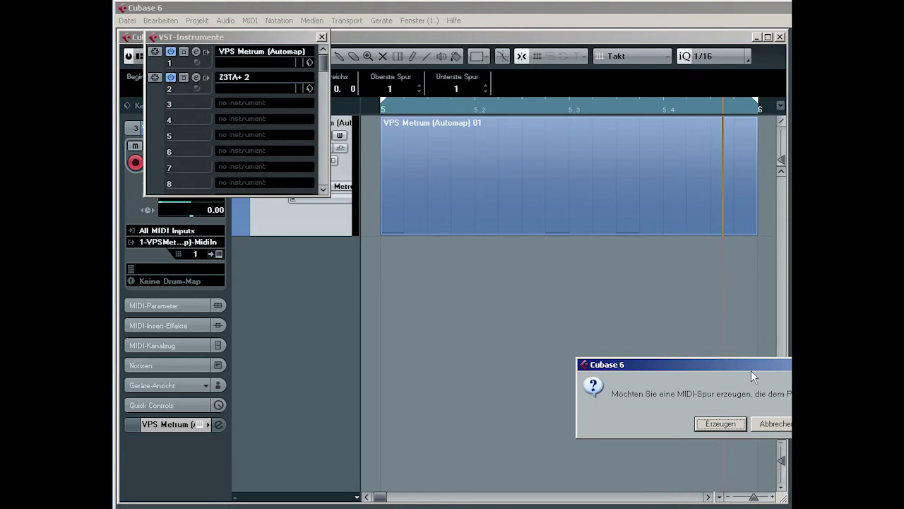
left_click(610, 381)
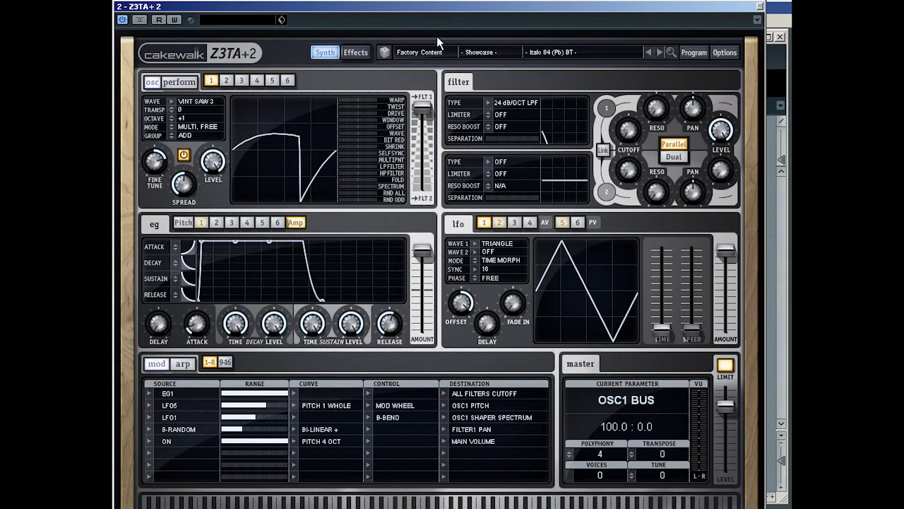
- Load the Snare 1 preset from the Percussion category of the z3ta+ Classic Content bank
left_click_drag(424, 15, 417, 5)
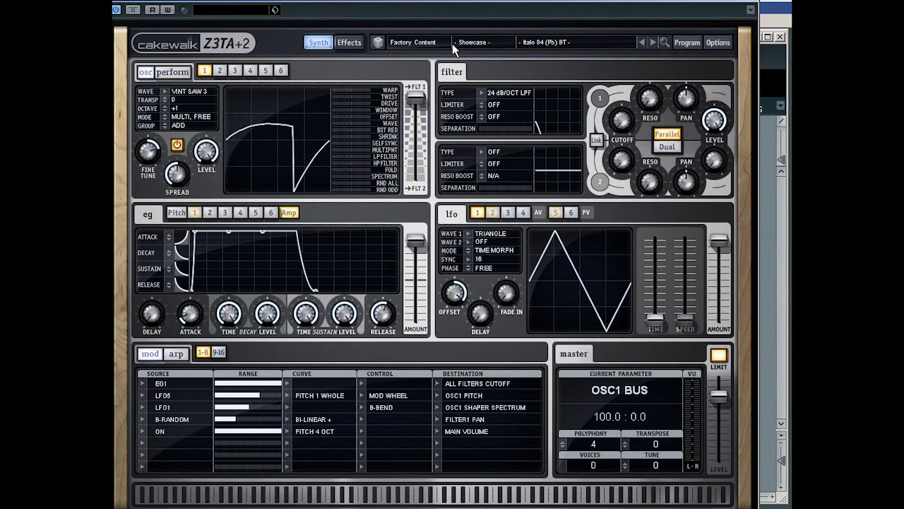
left_click(426, 44)
left_click(426, 71)
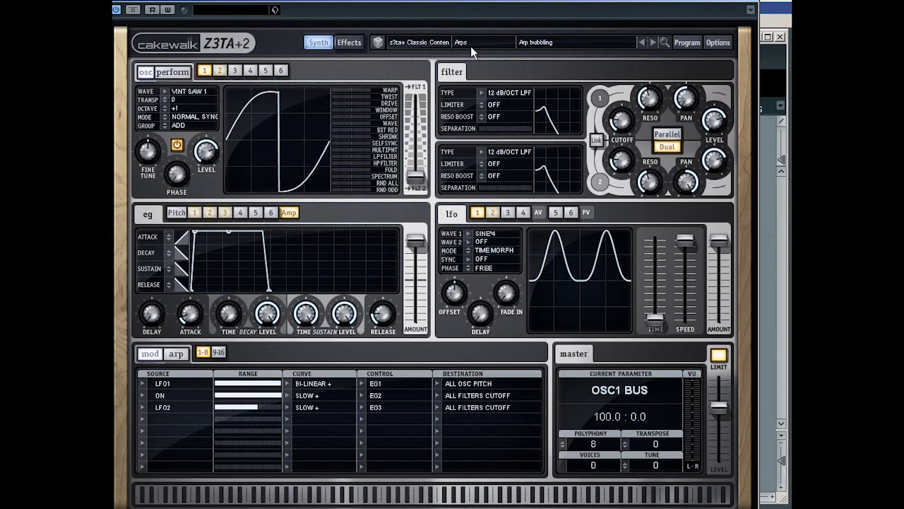
left_click(475, 42)
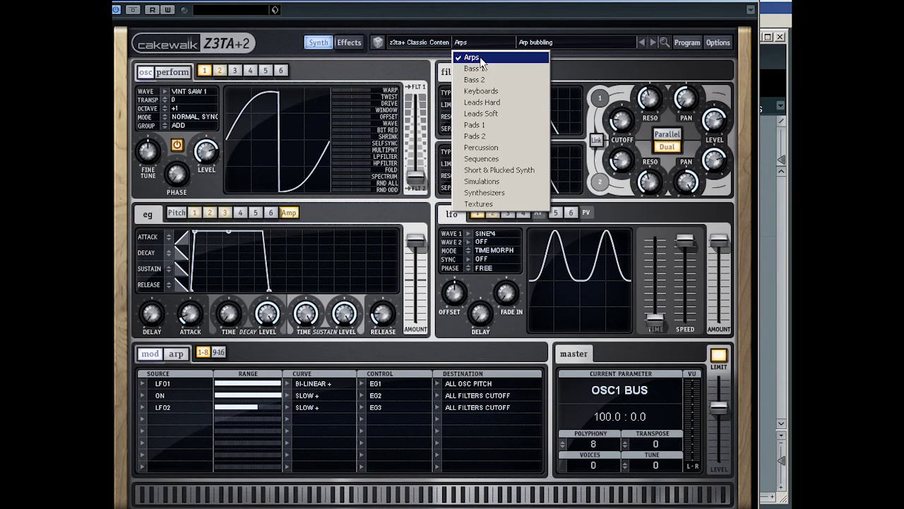
left_click(482, 147)
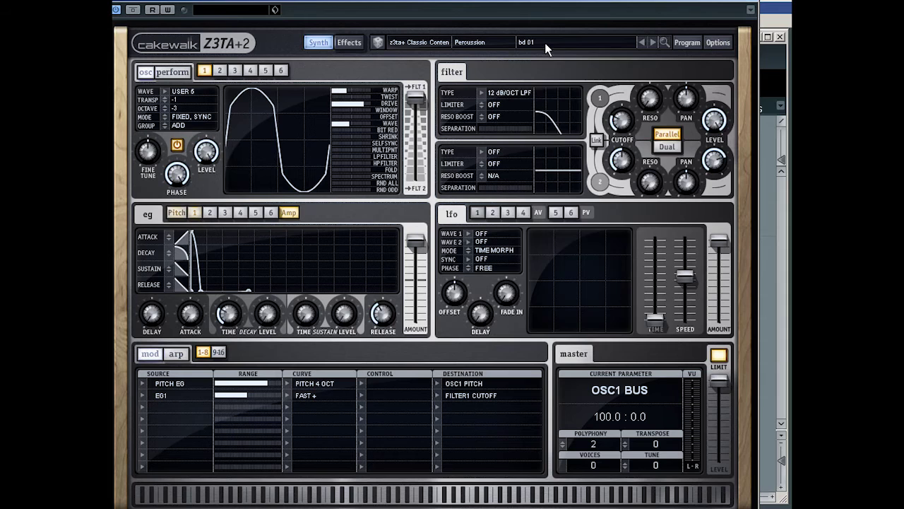
left_click(545, 43)
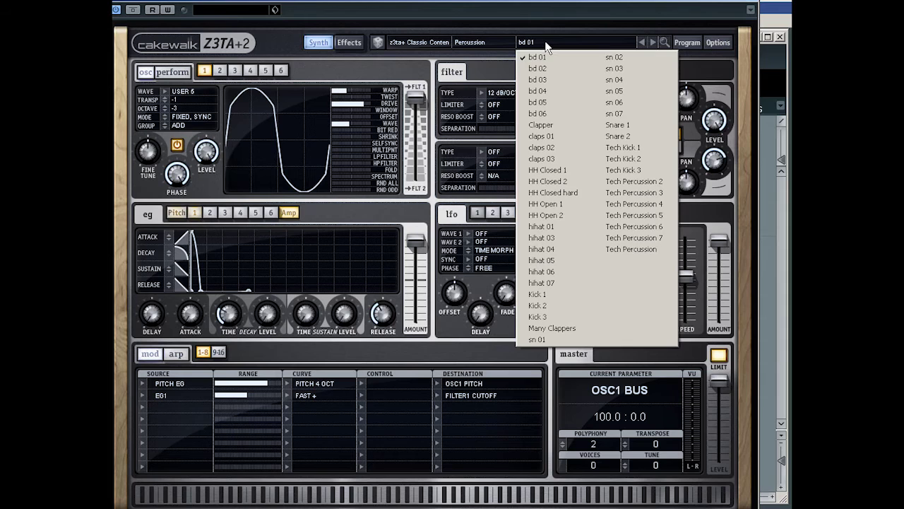
left_click(616, 126)
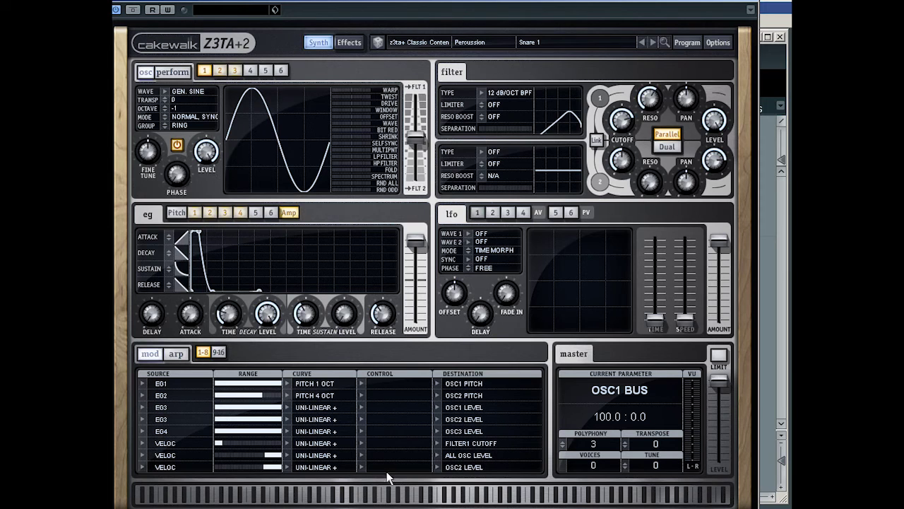
- Close the Z3TA+ 2 and VST instruments windows, then reduce the Metrum track's height and widen the track list
left_click_drag(479, 1, 479, 5)
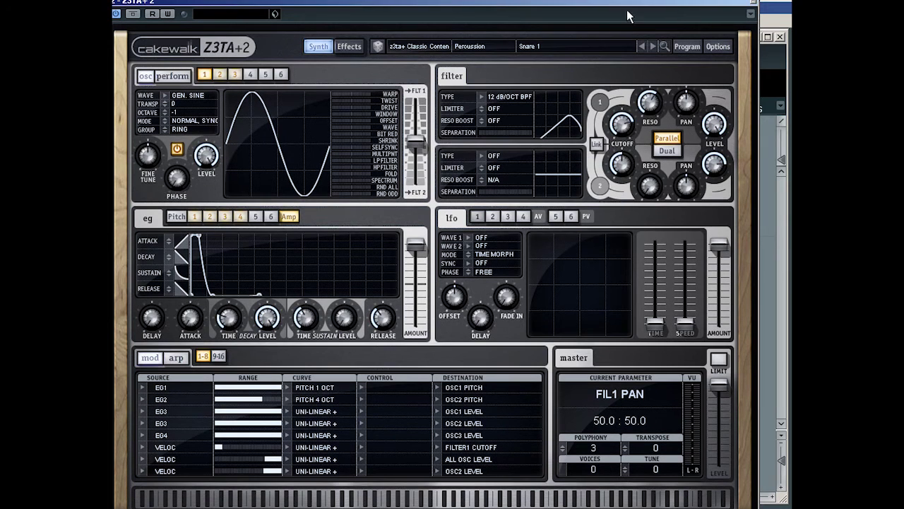
left_click(753, 6)
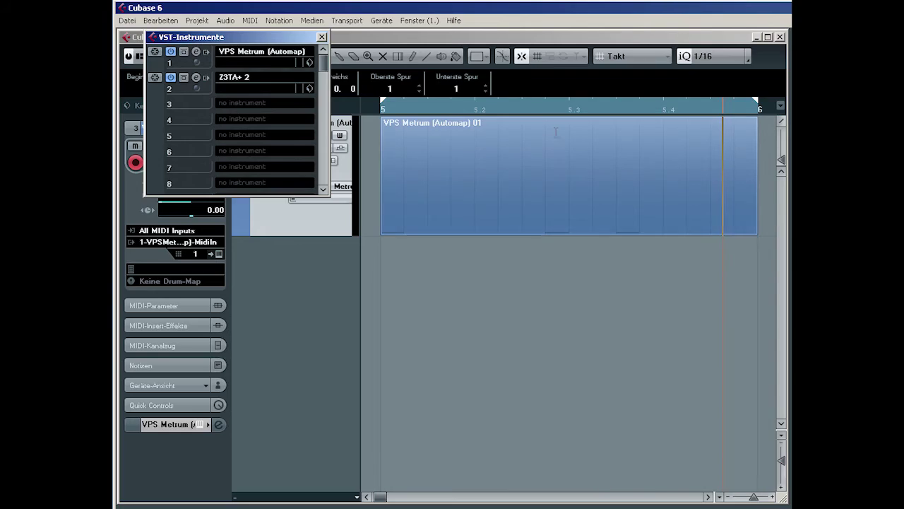
left_click(322, 39)
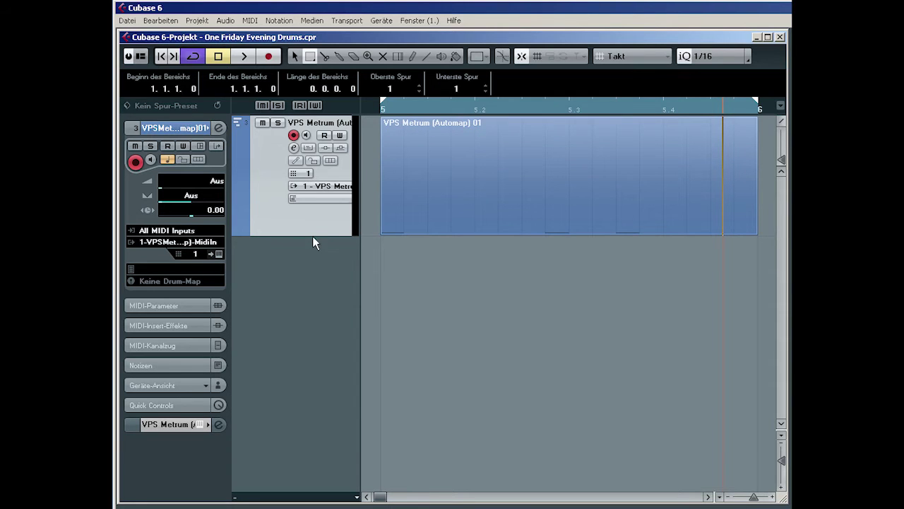
left_click_drag(313, 233, 311, 193)
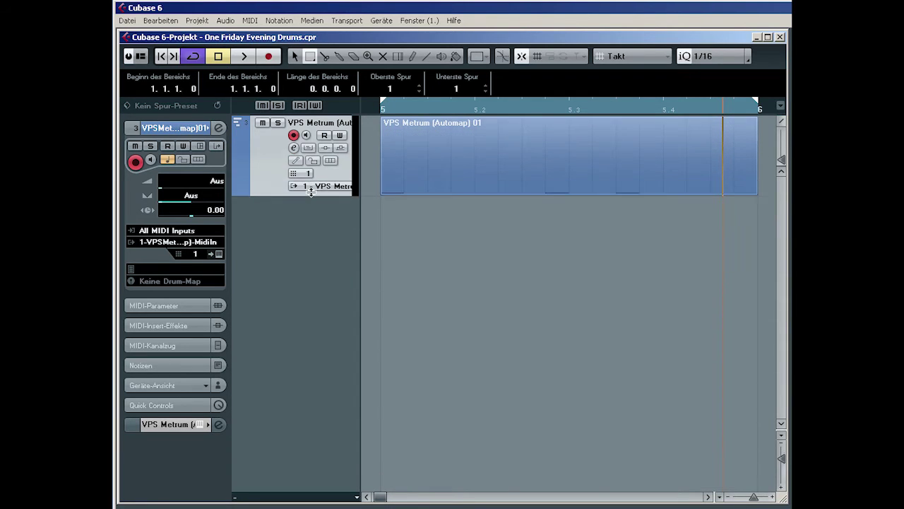
left_click_drag(361, 150, 386, 152)
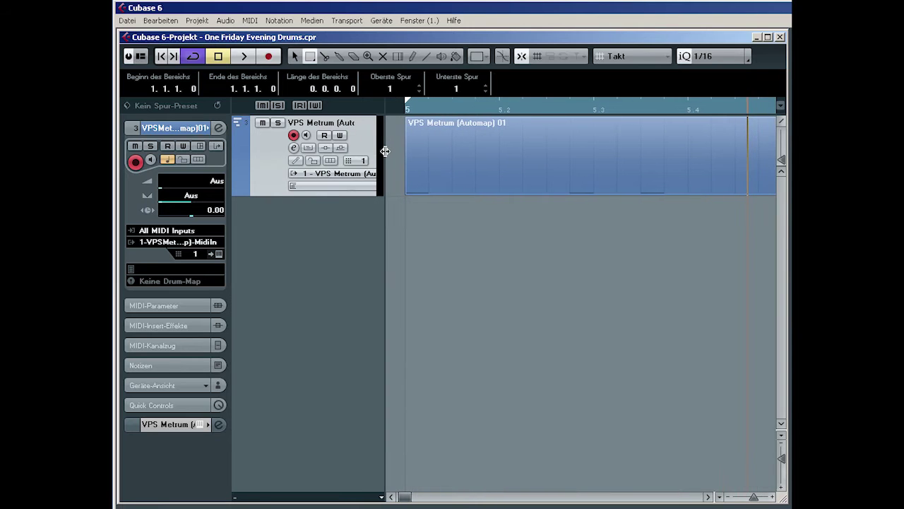
- Create a new empty drum map in the drum map settings with VPS Metrum (Automap) - Midi In as its output
left_click(296, 161)
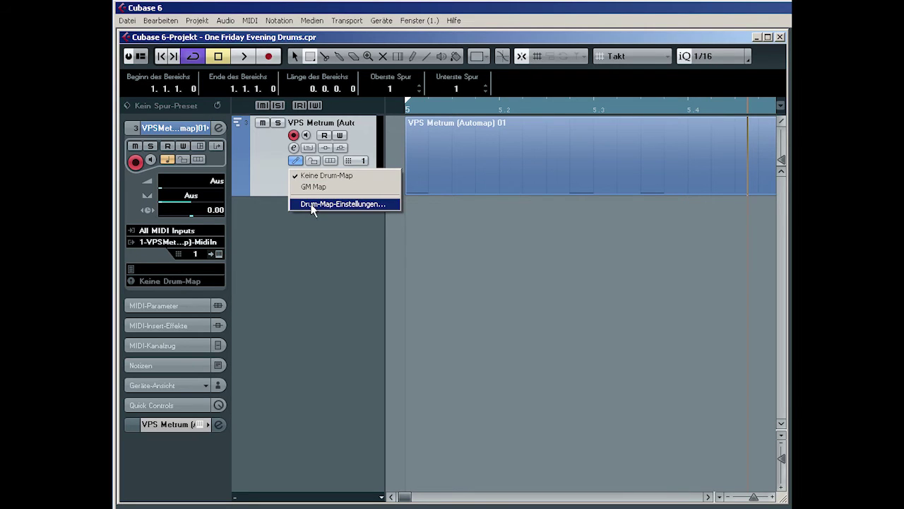
left_click(312, 204)
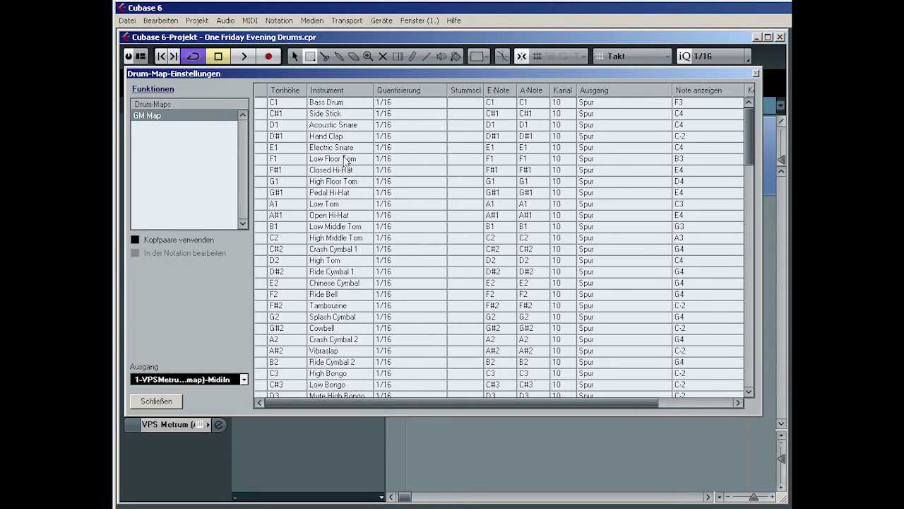
left_click(150, 89)
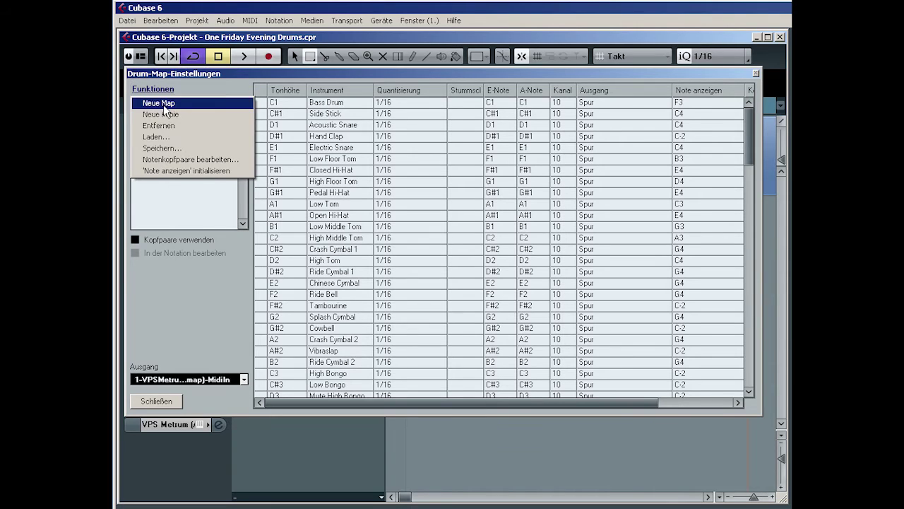
left_click(164, 106)
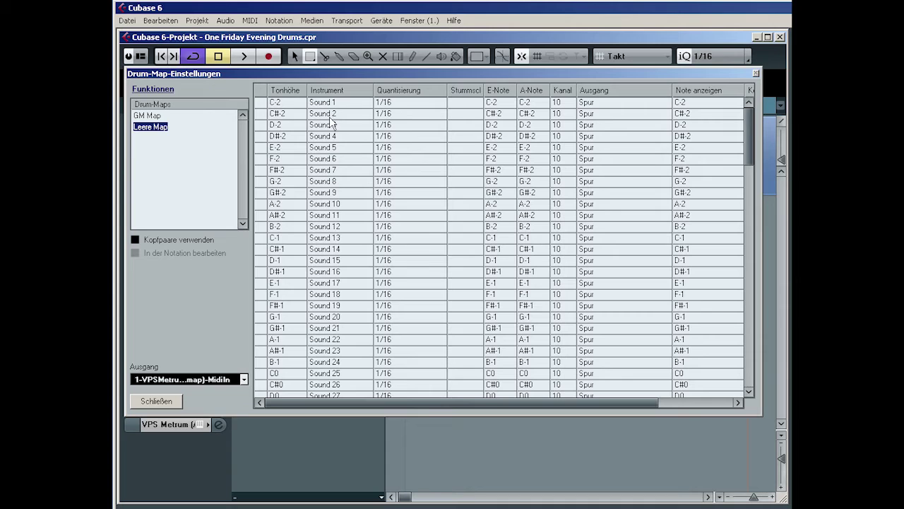
left_click(182, 380)
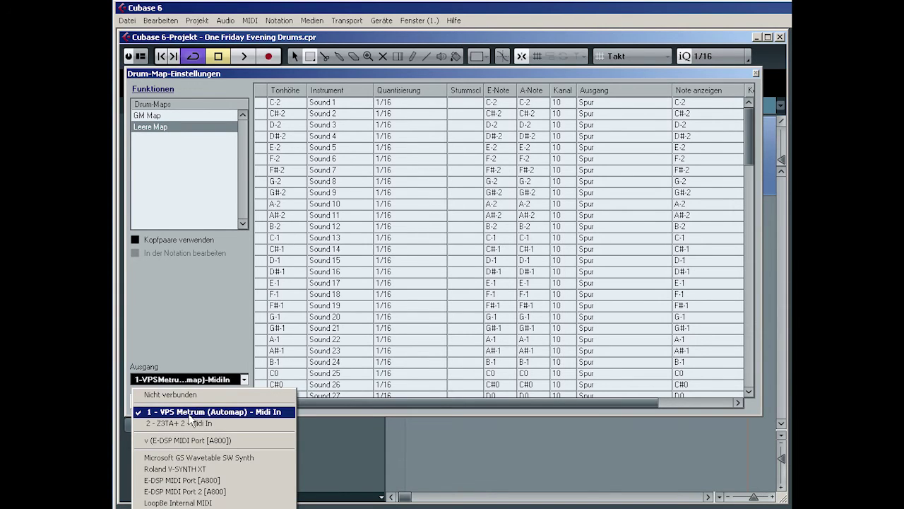
left_click(182, 413)
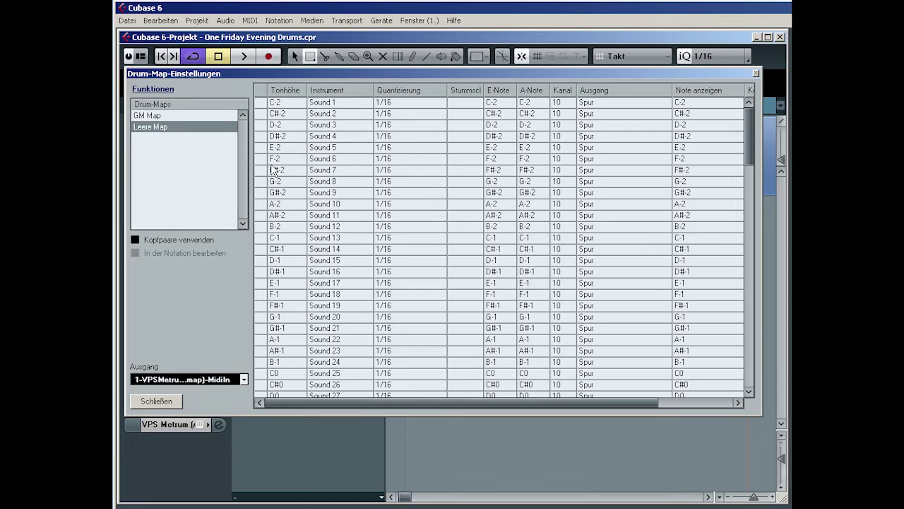
- Audition individual pitches throughout the empty drum map to find the one that triggers the Metrum kick
left_click(260, 102)
left_click(261, 136)
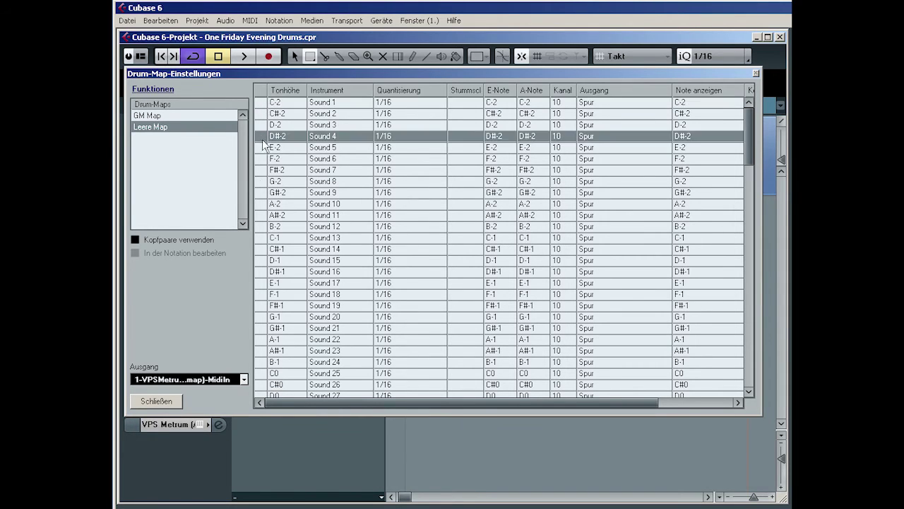
left_click(261, 215)
left_click(261, 260)
left_click(260, 317)
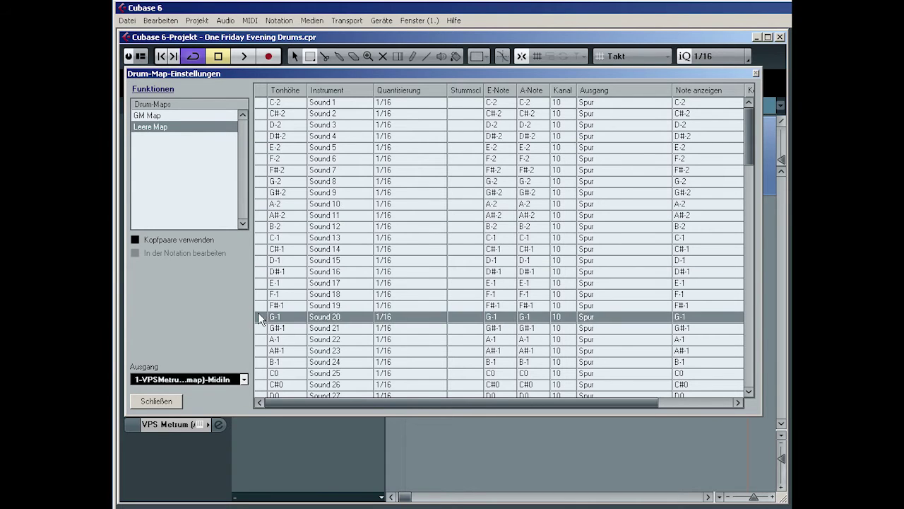
left_click(262, 339)
left_click_drag(752, 126, 755, 186)
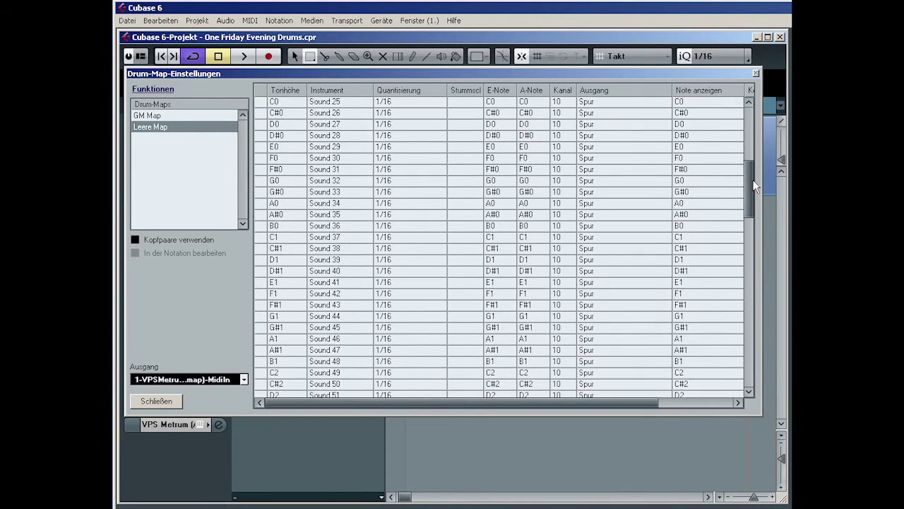
left_click(266, 263)
left_click(264, 293)
left_click(264, 338)
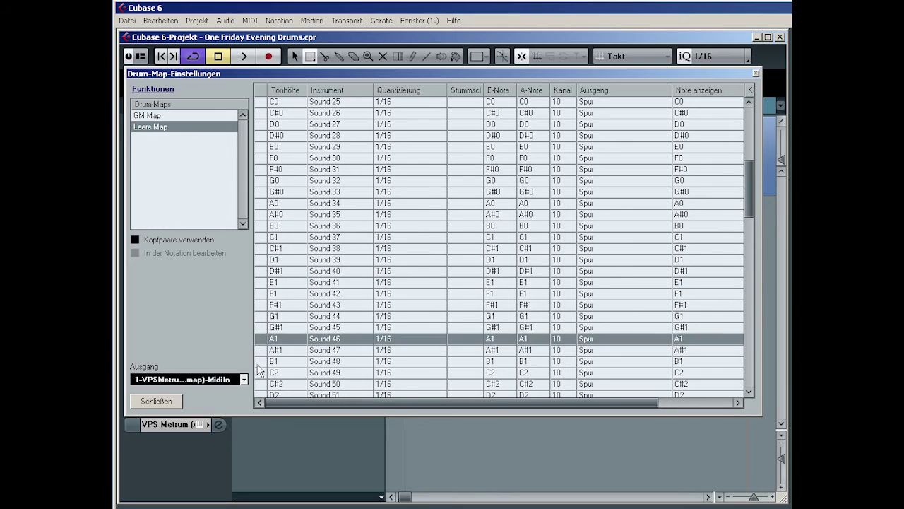
left_click(264, 372)
left_click(261, 384)
left_click_drag(747, 175, 748, 236)
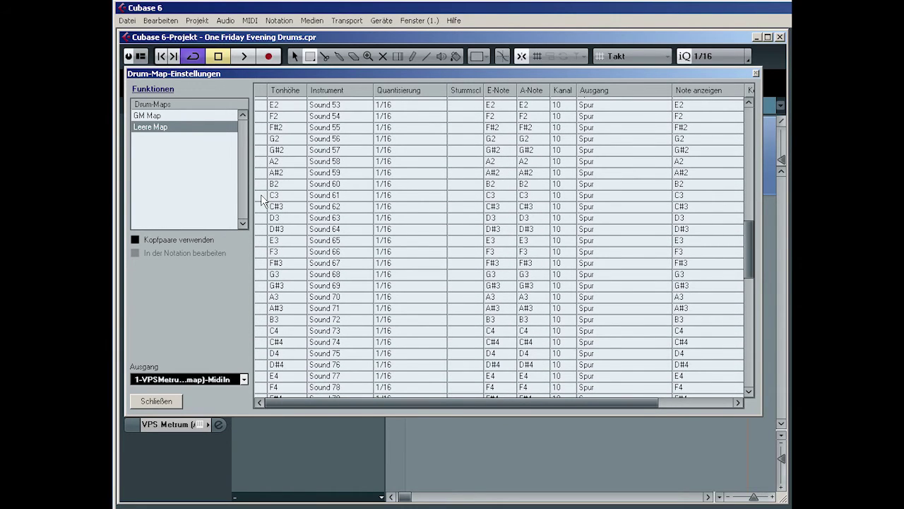
- Audition the C3 entry of the empty drum map and name its instrument Kick
left_click(261, 195)
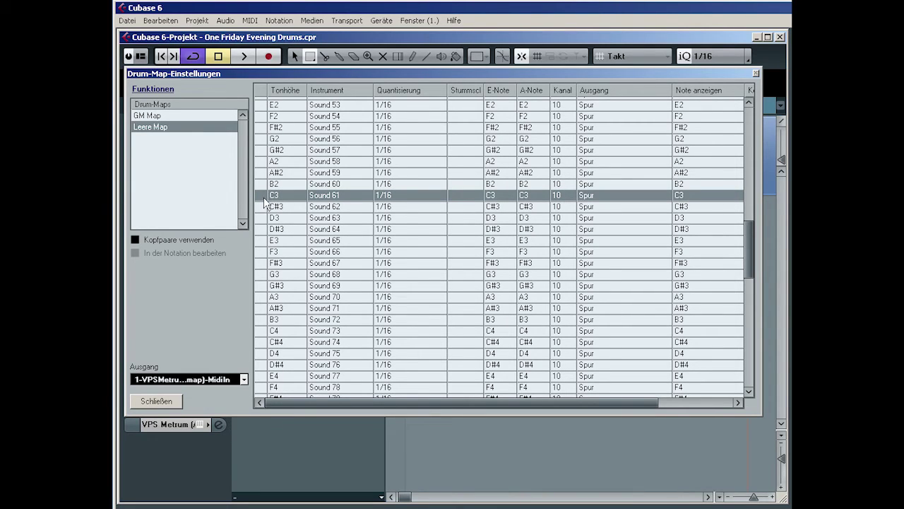
double_click(347, 201)
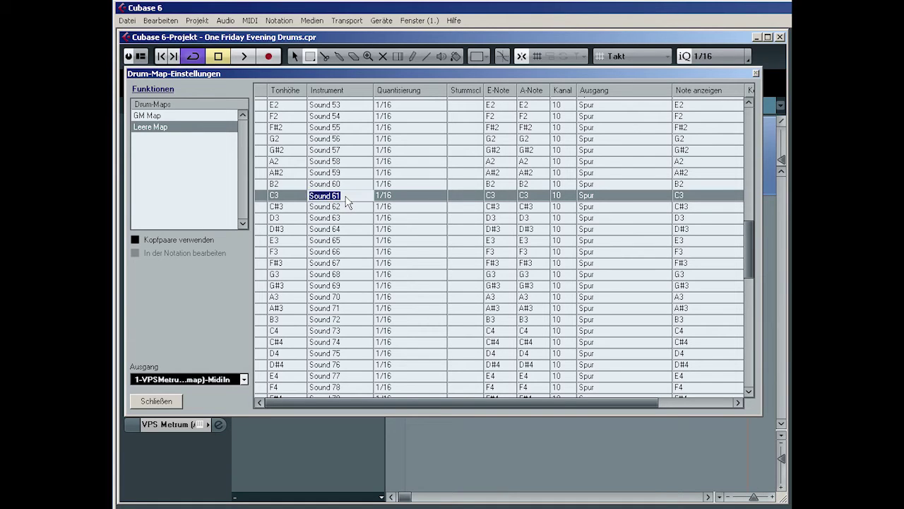
type("Kick")
key("Return")
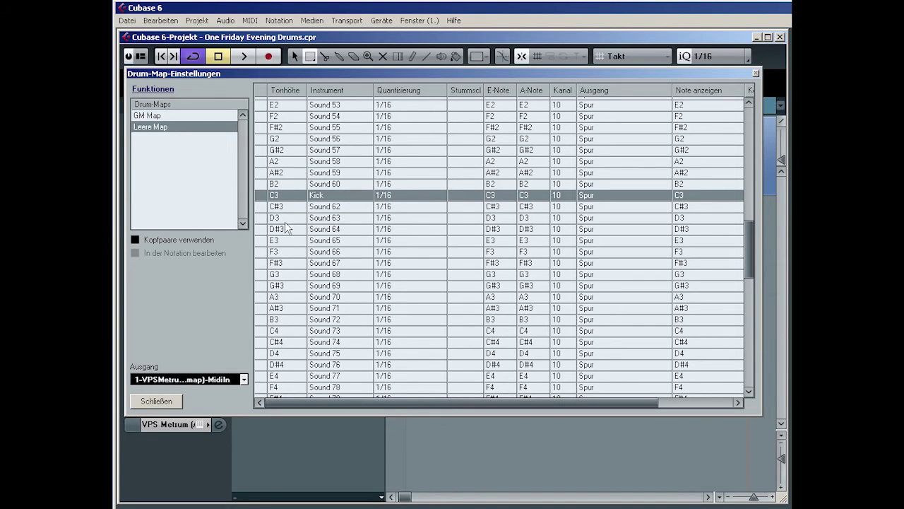
- Name the D3 instrument Snare and route its output to 2 - Z3TA+ 2 - Midi In
double_click(348, 220)
type("Snare")
key("Return")
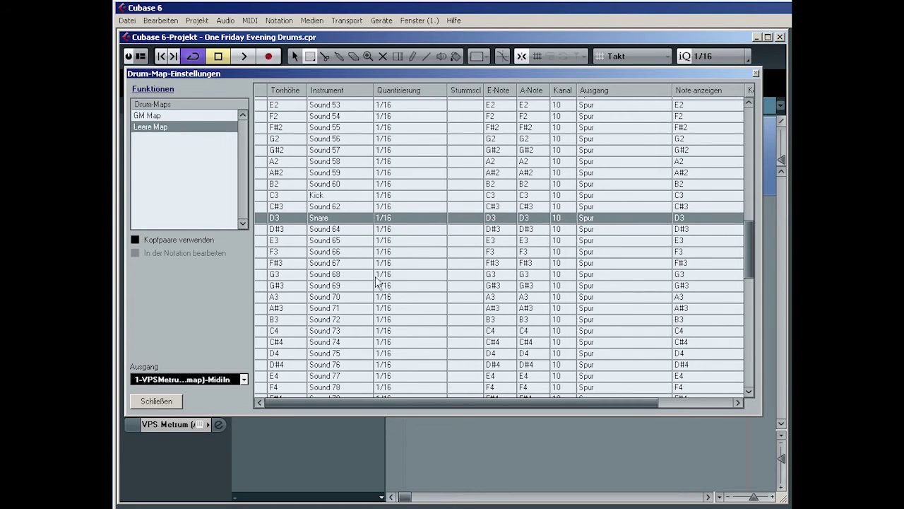
left_click(593, 219)
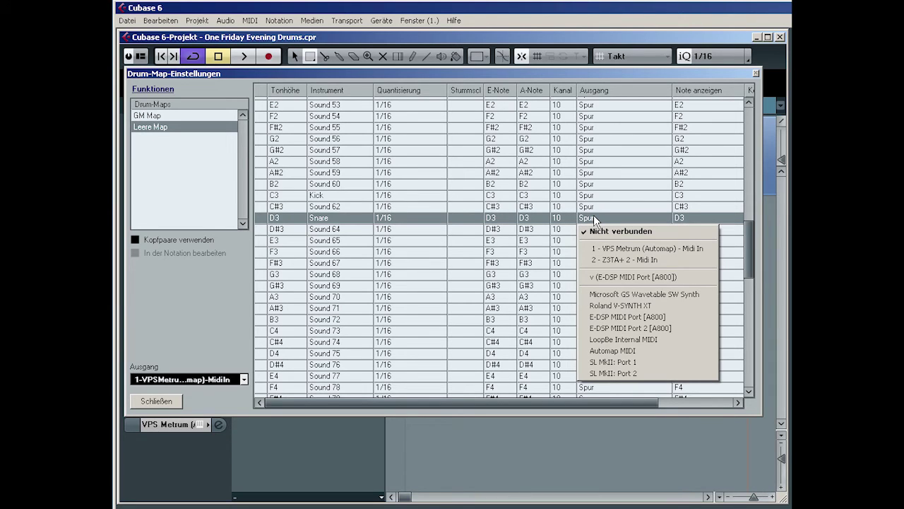
left_click(596, 261)
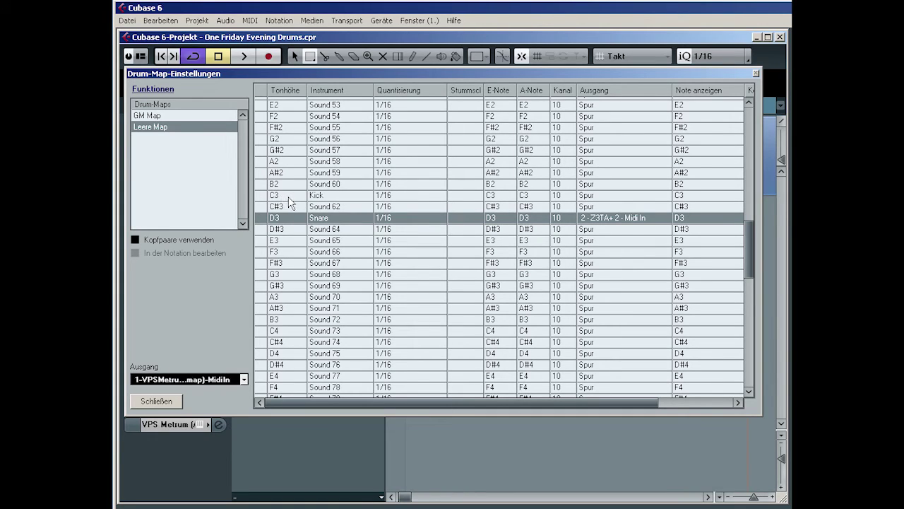
- Move the Kick entry to the head of the drum map list and the Snare entry directly below it
left_click_drag(288, 200, 297, 92)
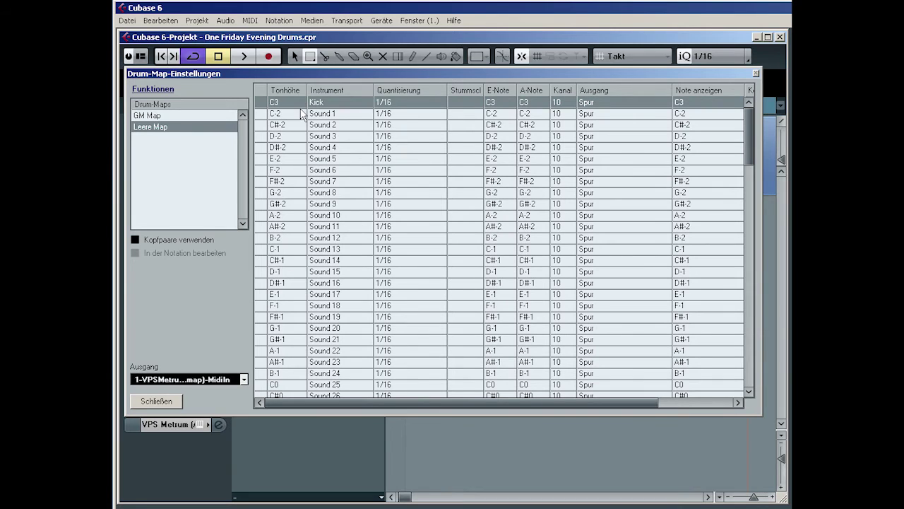
left_click_drag(743, 133, 737, 245)
left_click_drag(285, 206, 299, 113)
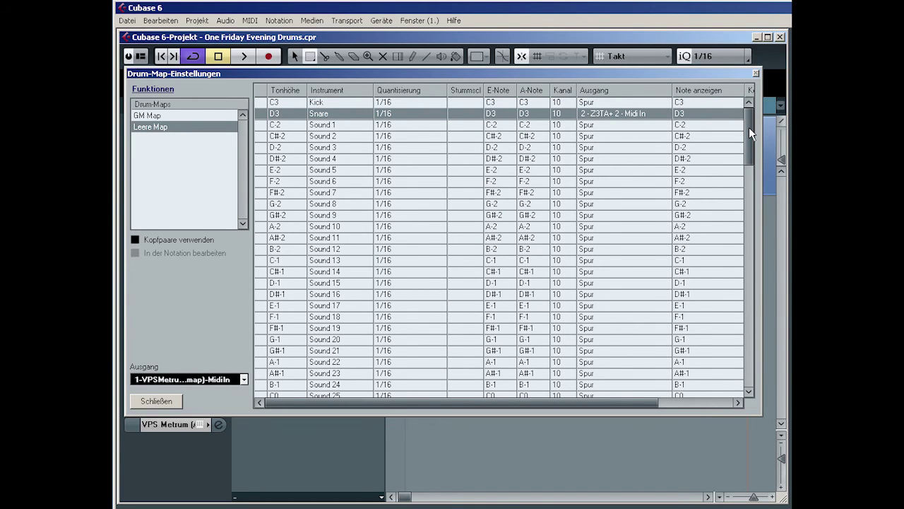
- Name the E3 instrument HiHat and move it directly below Snare in the drum map list
left_click_drag(749, 127, 733, 248)
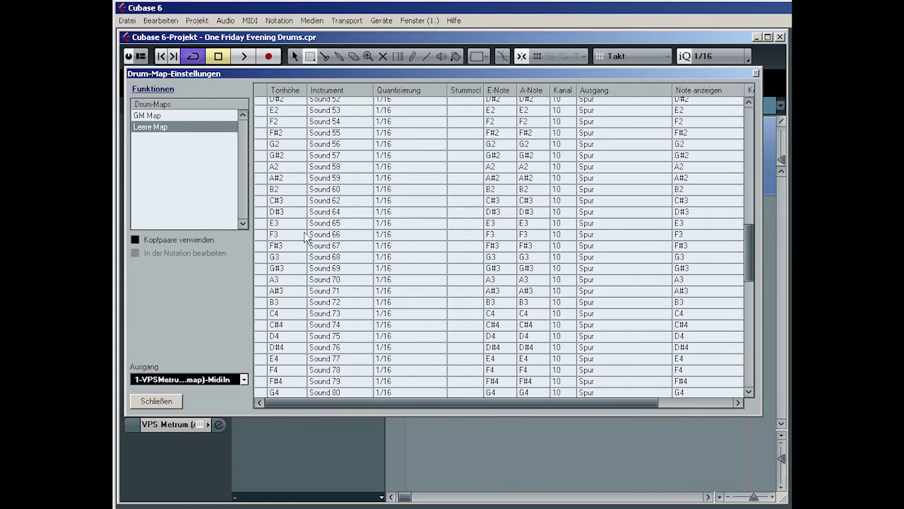
double_click(332, 224)
type("HiHat")
key("Return")
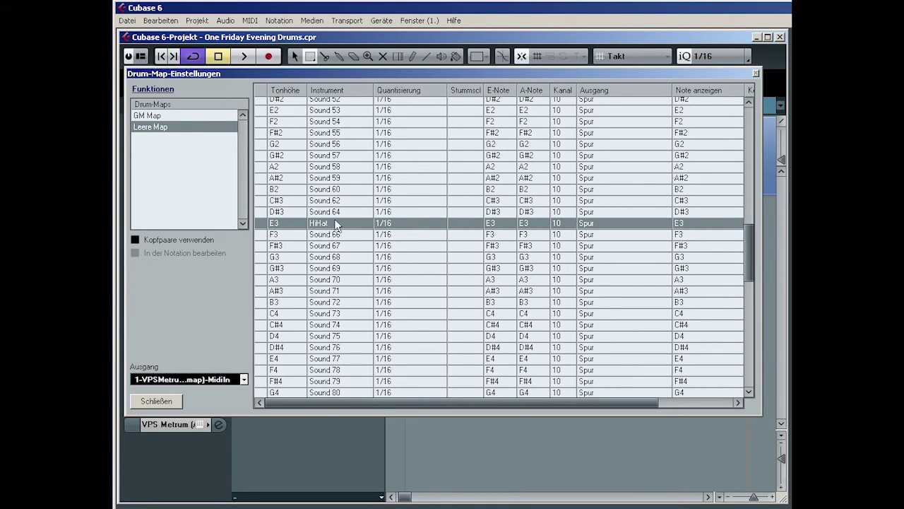
left_click_drag(277, 225, 289, 125)
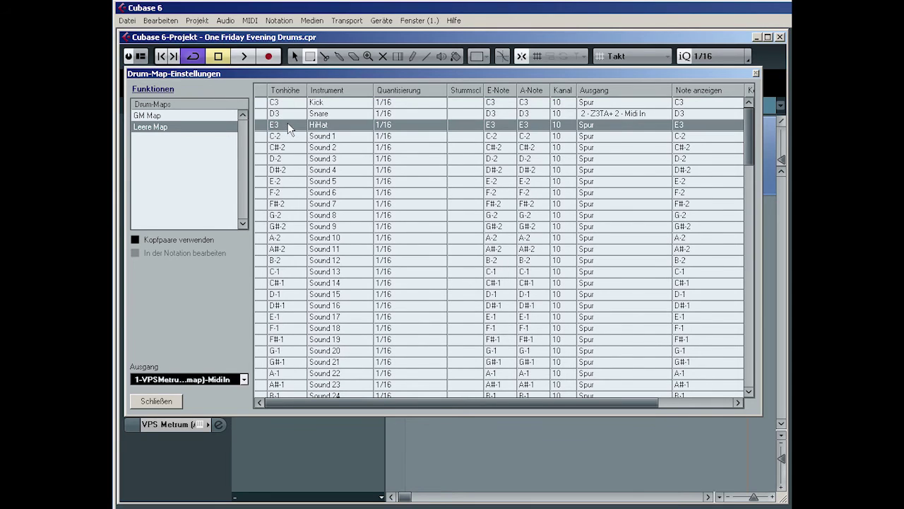
- Close the drum map settings and assign Leere Map to the VPS Metrum track
left_click(756, 73)
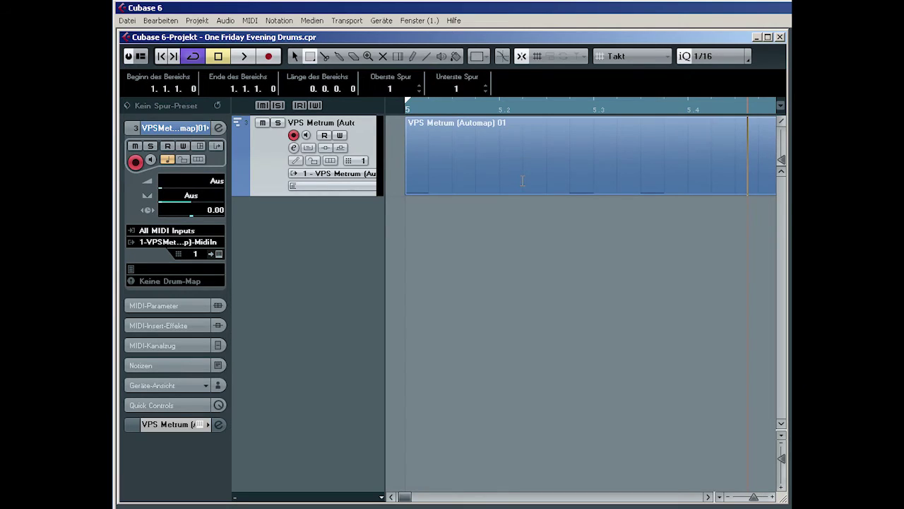
left_click(296, 162)
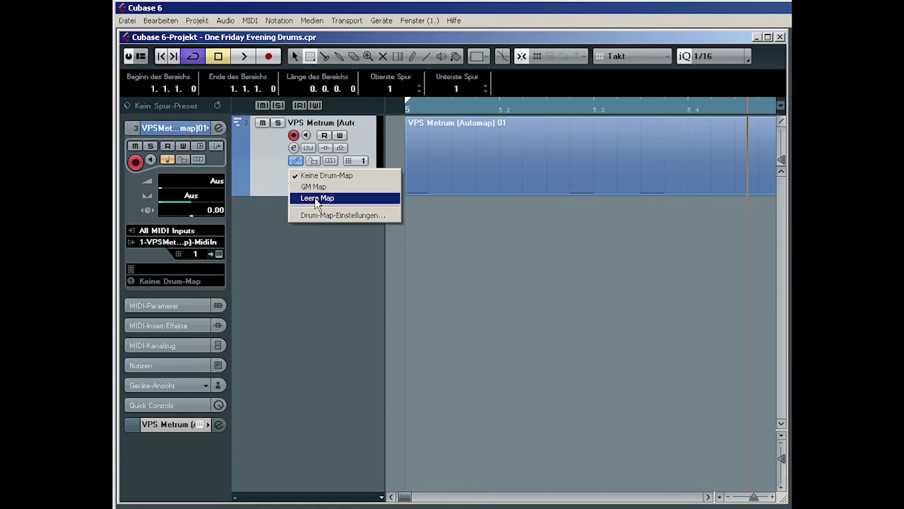
left_click(315, 198)
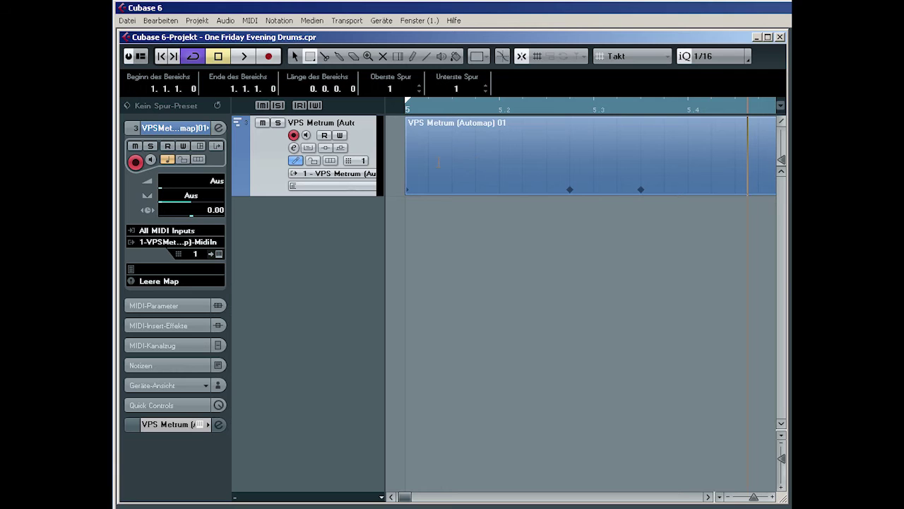
- Open the VPS Metrum part in the drum editor, add Snare notes at 5.2 and 5.4, and close the editor
left_click(294, 57)
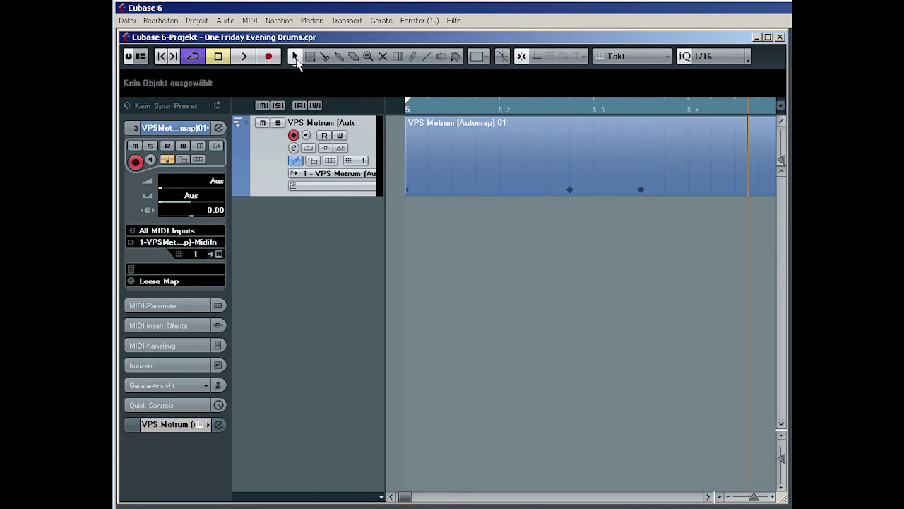
double_click(465, 169)
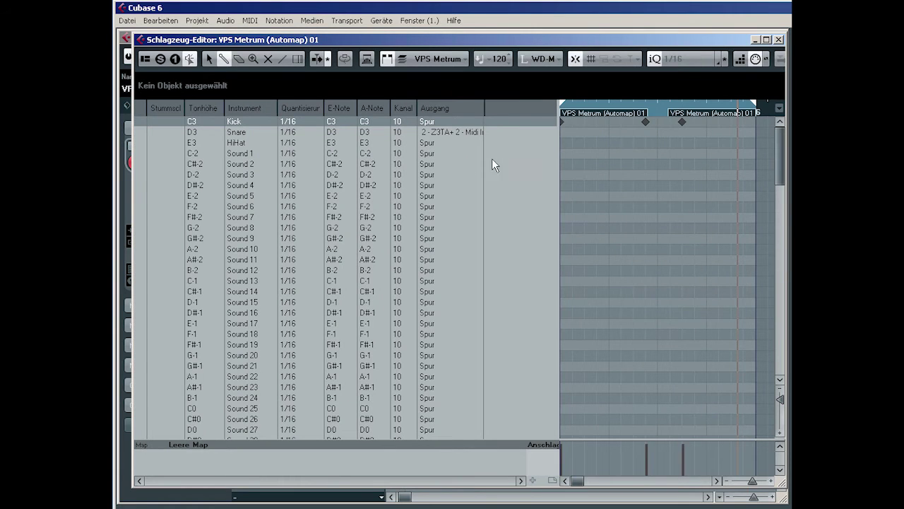
left_click_drag(558, 152, 351, 149)
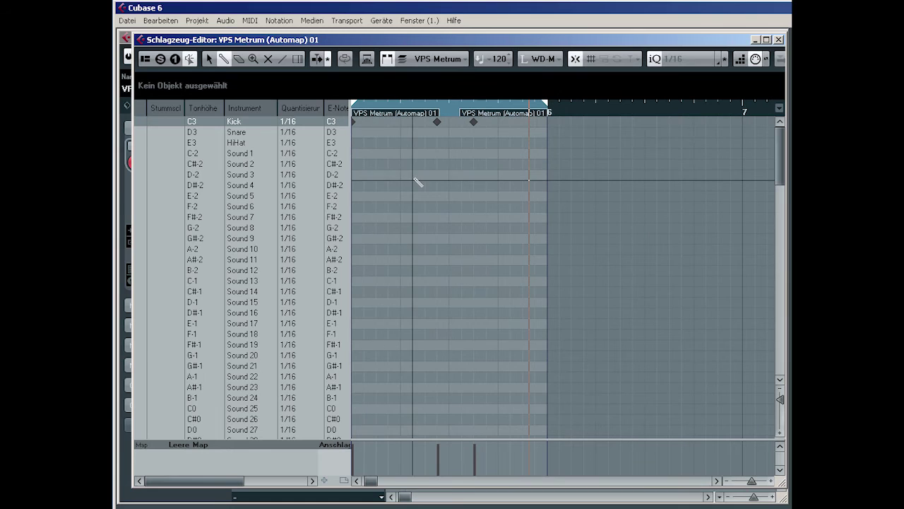
key("h")
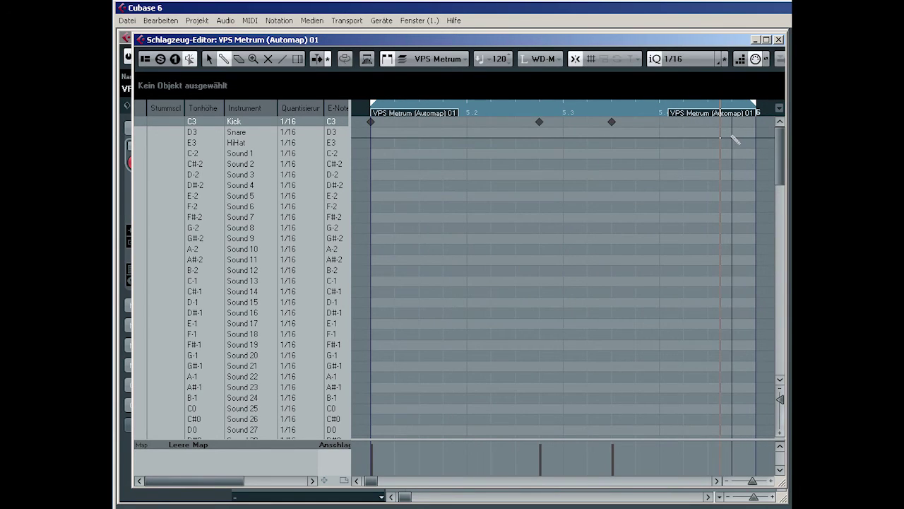
left_click(467, 132)
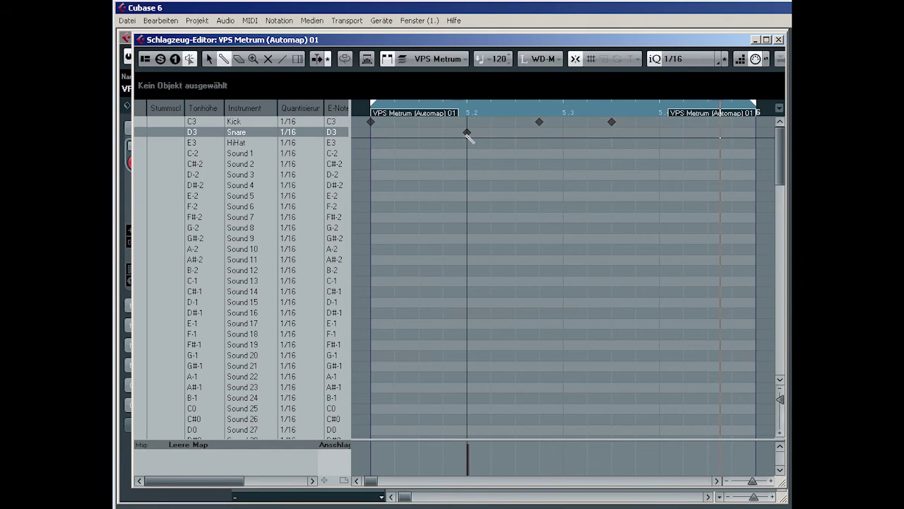
left_click(660, 133)
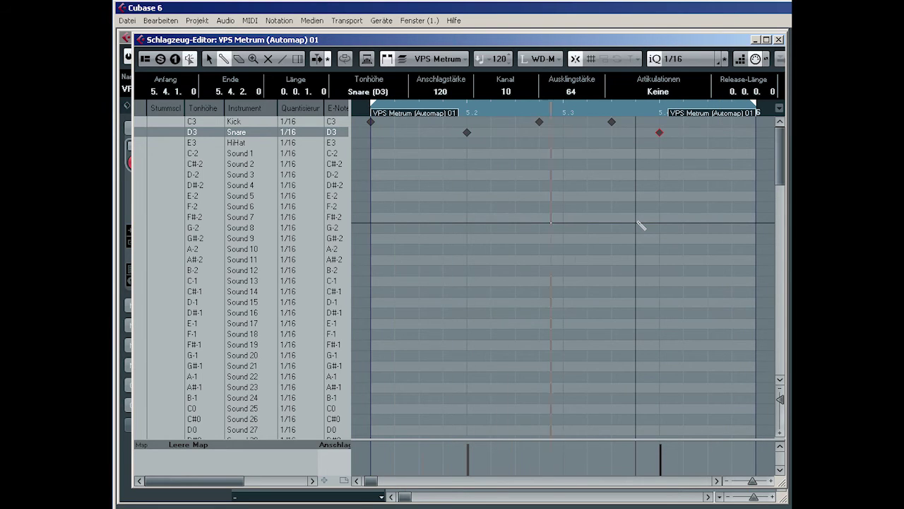
left_click(780, 40)
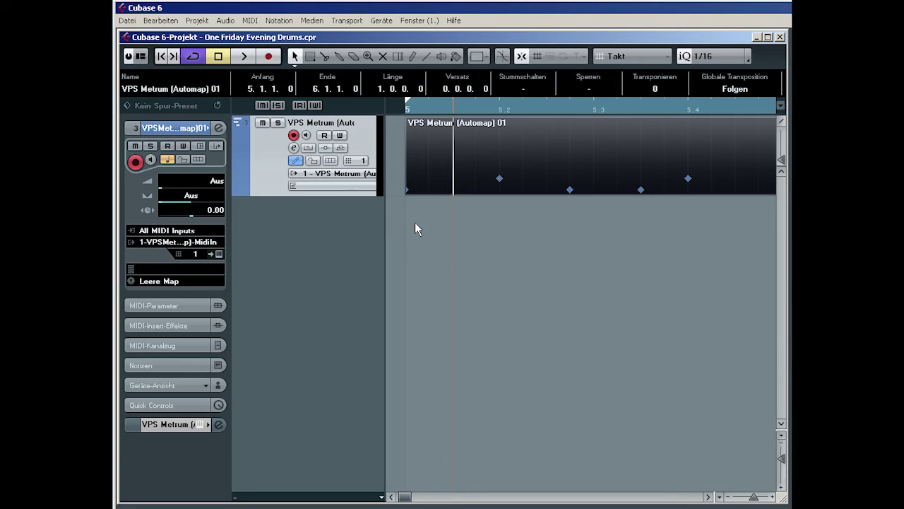
- Open the mixer and rename the VPS Metrum channel Kick and the Z3TA+ 2 channel Snare
key("F11")
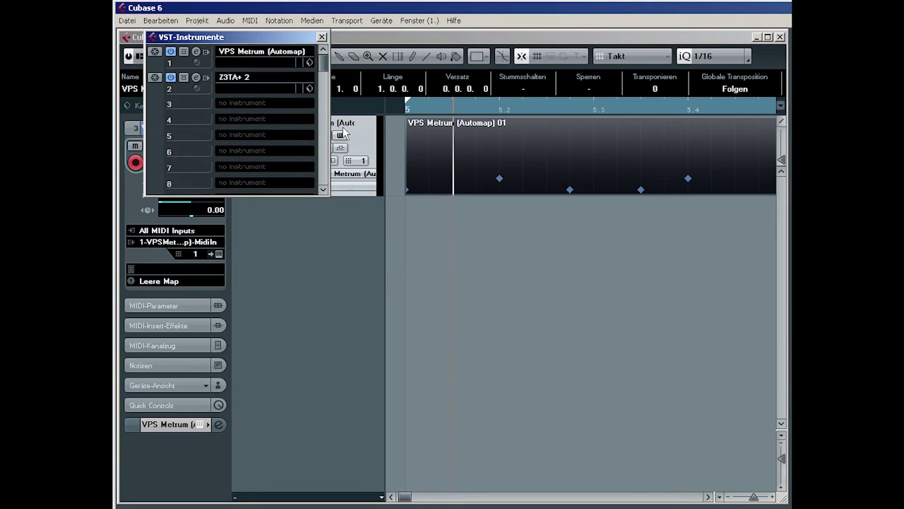
left_click(322, 38)
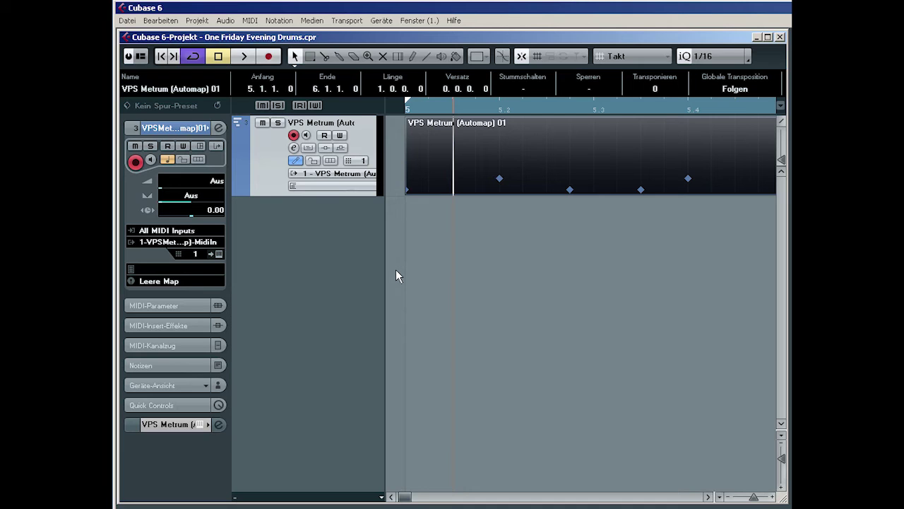
key("F3")
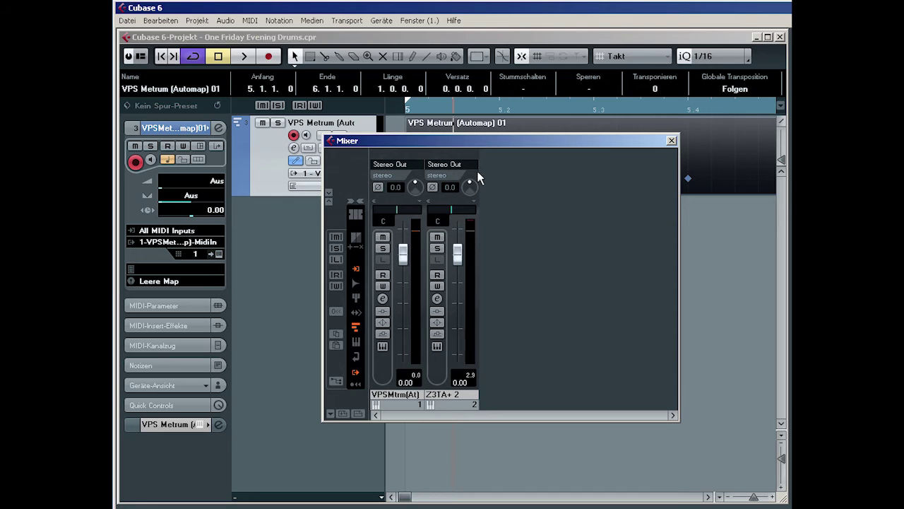
left_click_drag(483, 140, 353, 46)
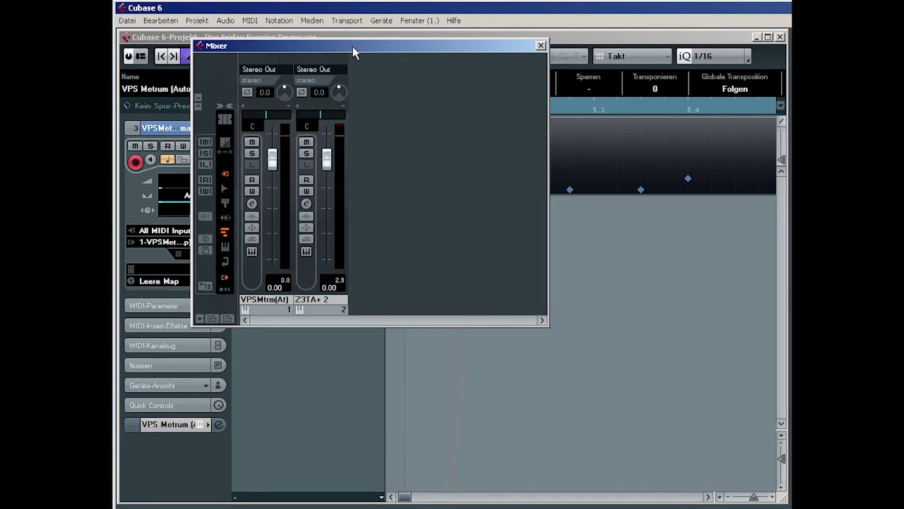
double_click(269, 301)
type("Kick")
key("Return")
double_click(320, 301)
type("S")
key("Return")
- Open the Snare channel settings and load CamelSpace in the first insert slot
left_click(307, 204)
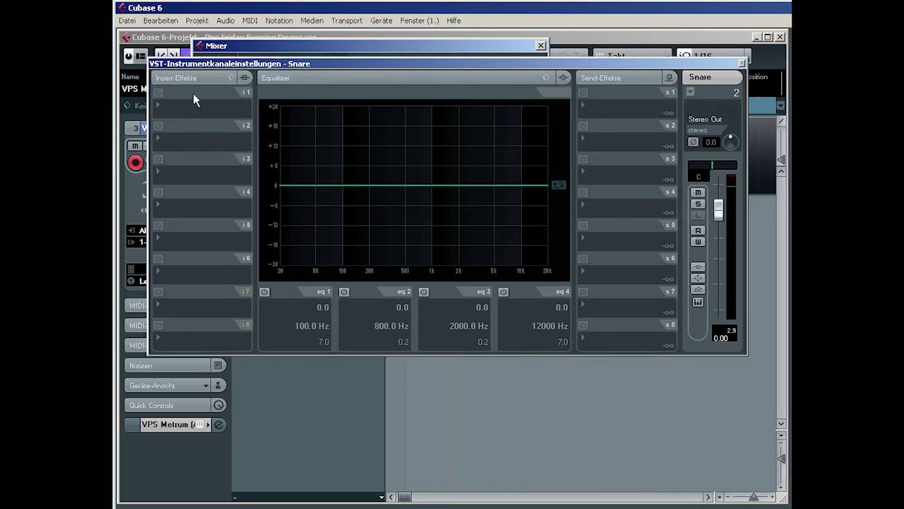
left_click_drag(205, 48, 187, 14)
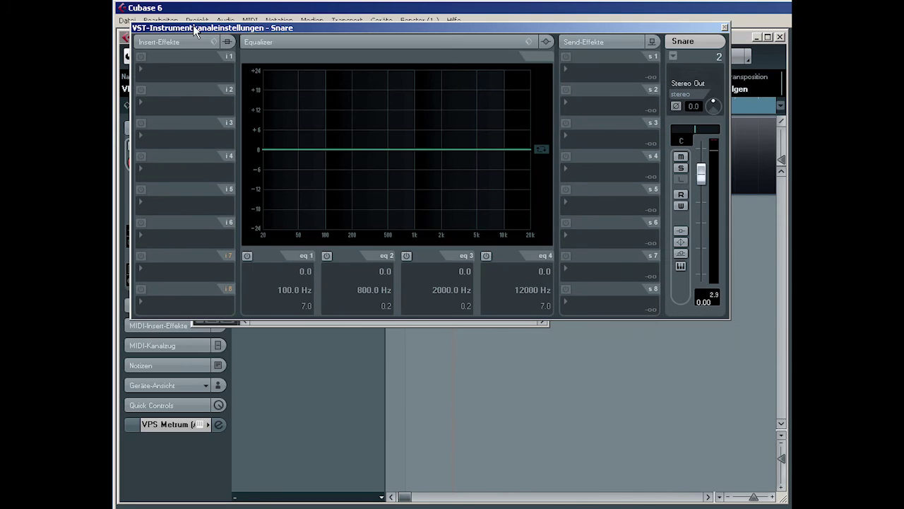
left_click(161, 69)
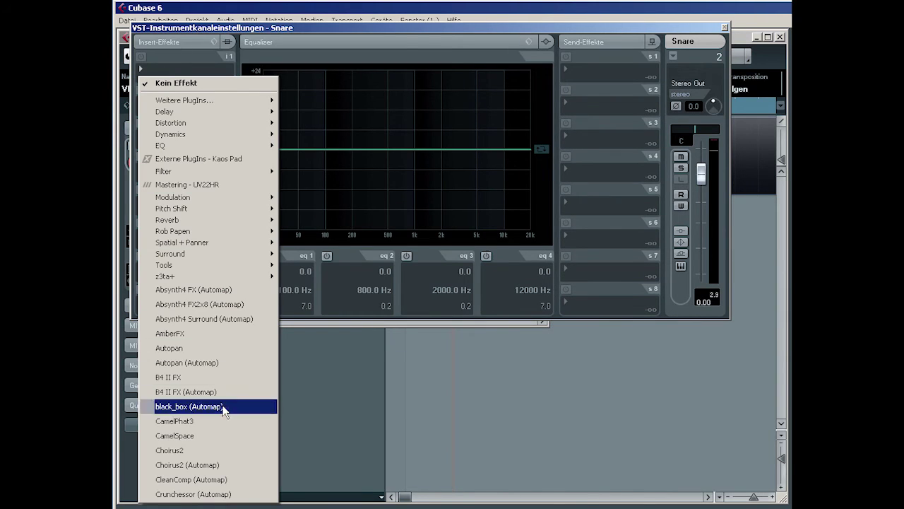
left_click(202, 438)
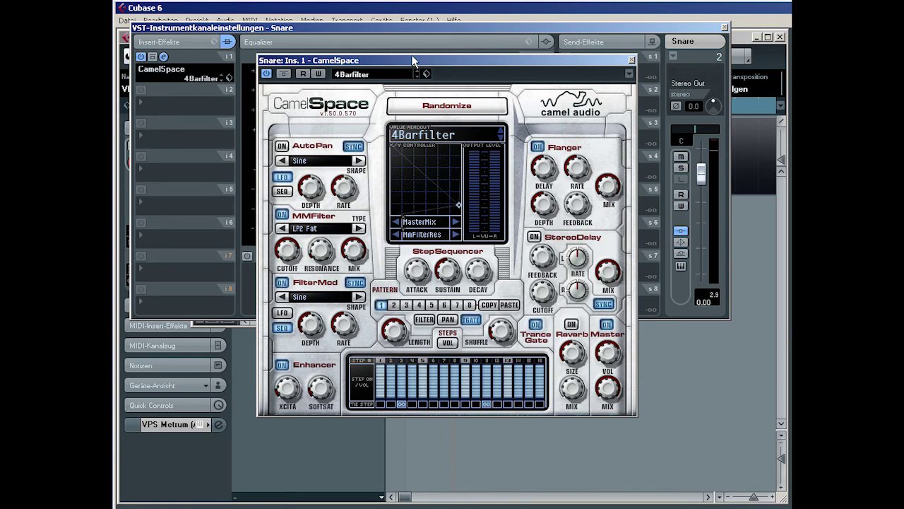
- Audition several CamelSpace presets on the Snare, settle on Cheap Space, and close the plug-in window
left_click(360, 75)
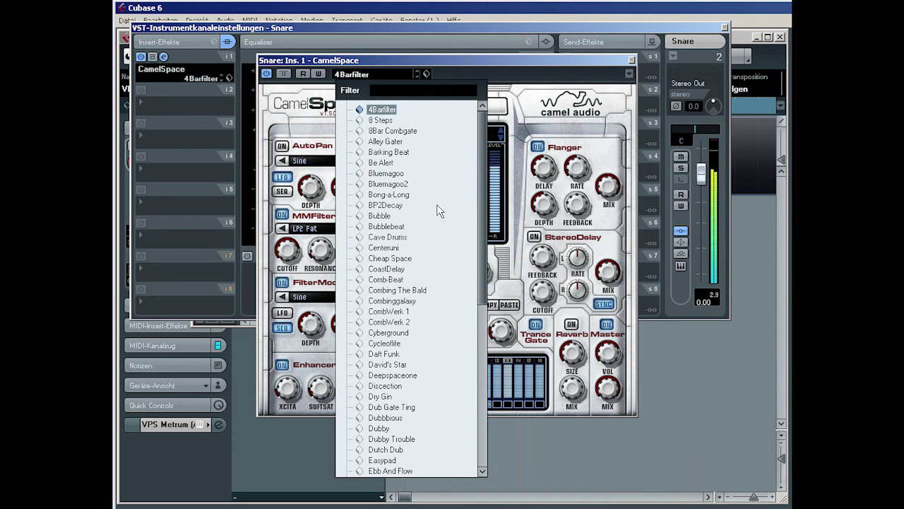
left_click(390, 260)
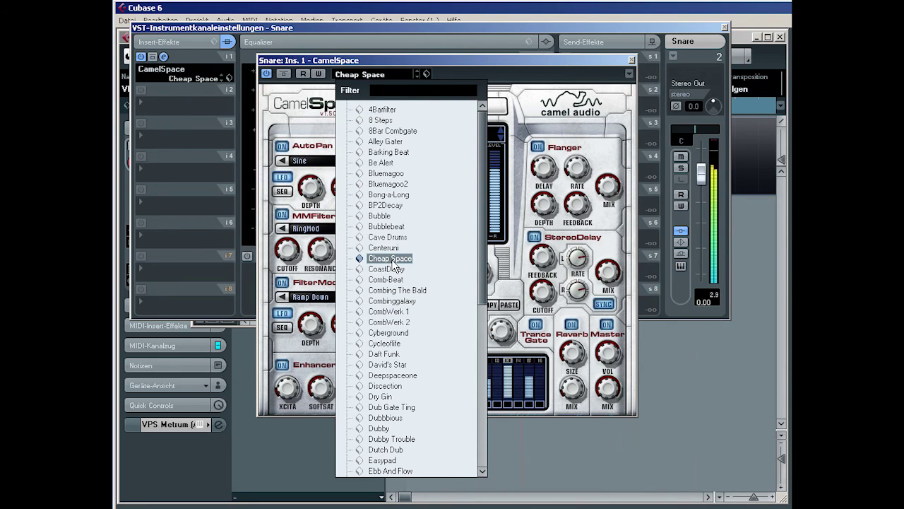
left_click(390, 270)
left_click(388, 281)
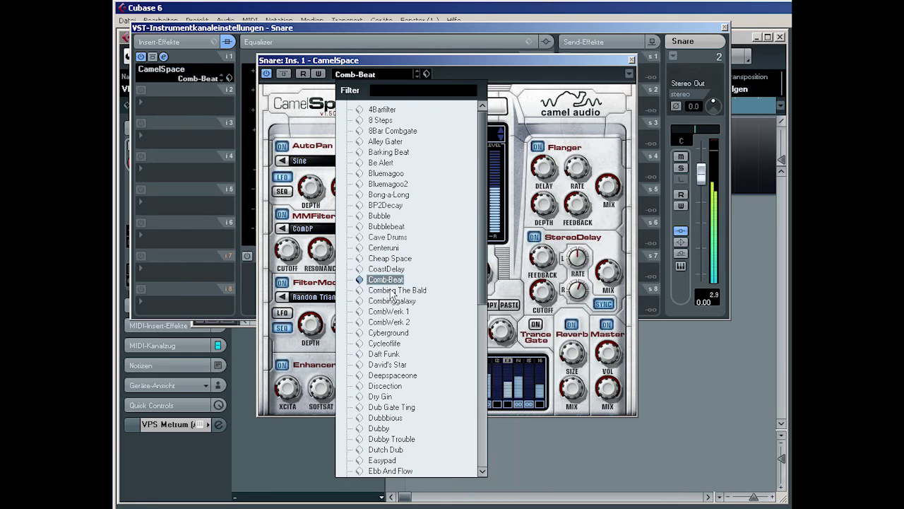
left_click(392, 290)
left_click(390, 260)
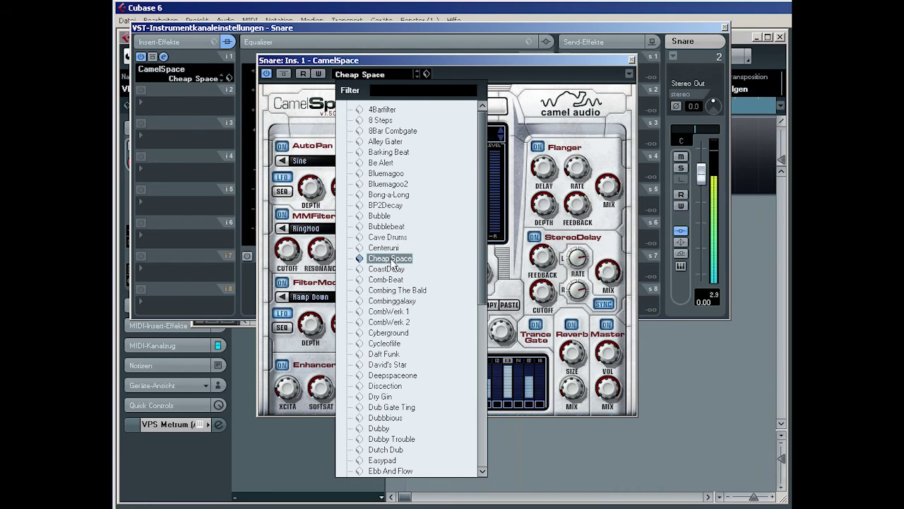
left_click(385, 354)
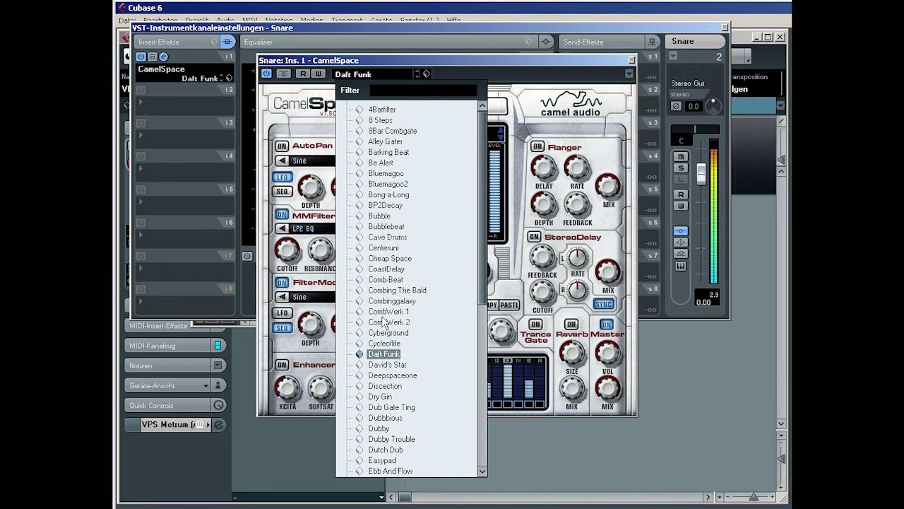
left_click(384, 342)
left_click(389, 258)
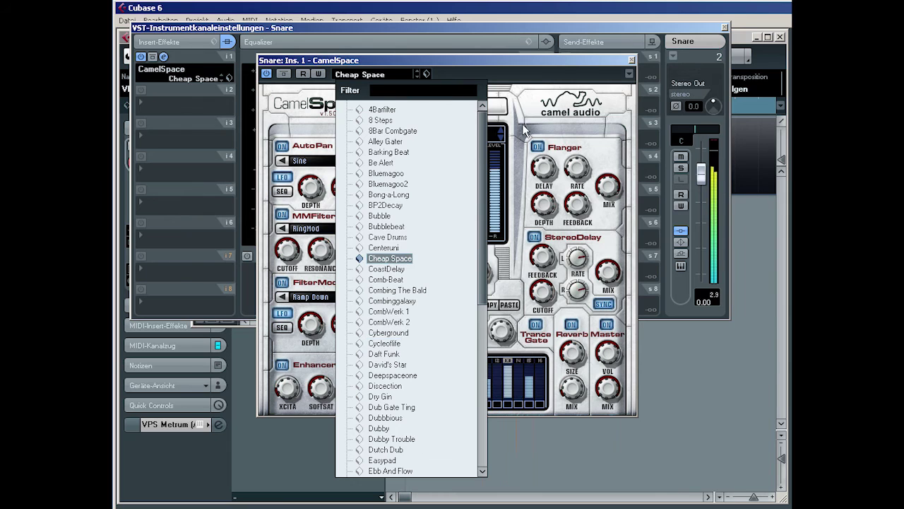
left_click(632, 60)
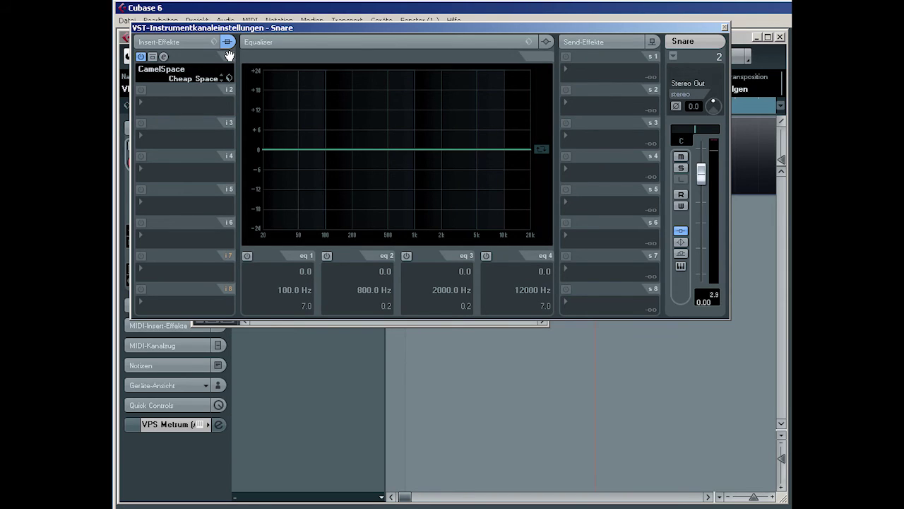
- Move CamelSpace to the Snare channel's second insert slot and load CamelPhat3 in the first slot
left_click_drag(229, 55, 231, 93)
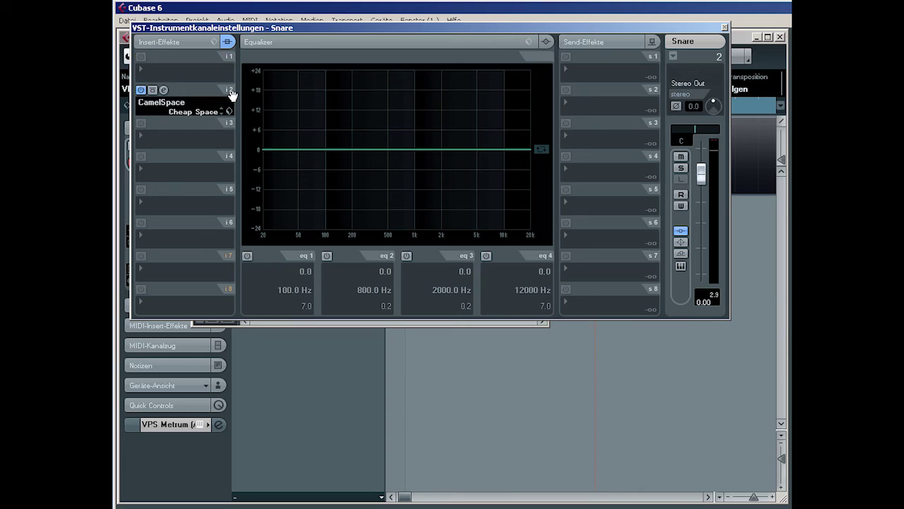
left_click(167, 75)
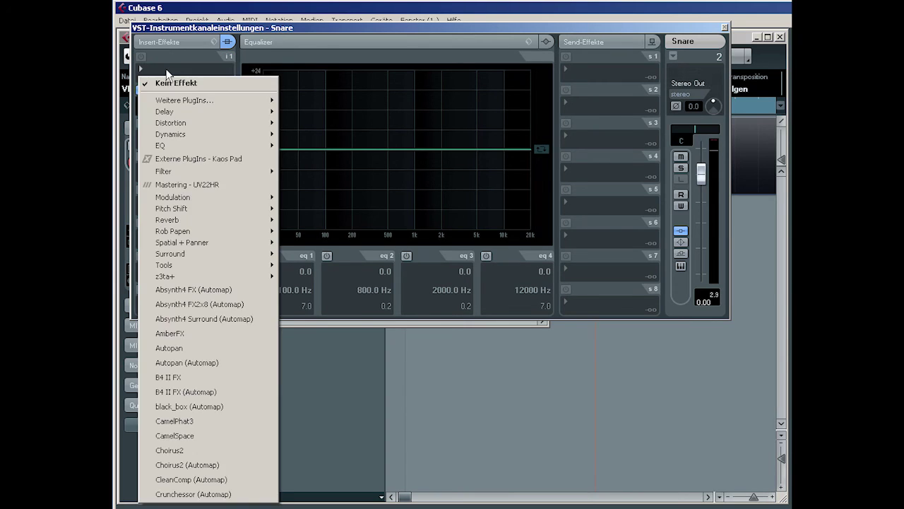
left_click(188, 421)
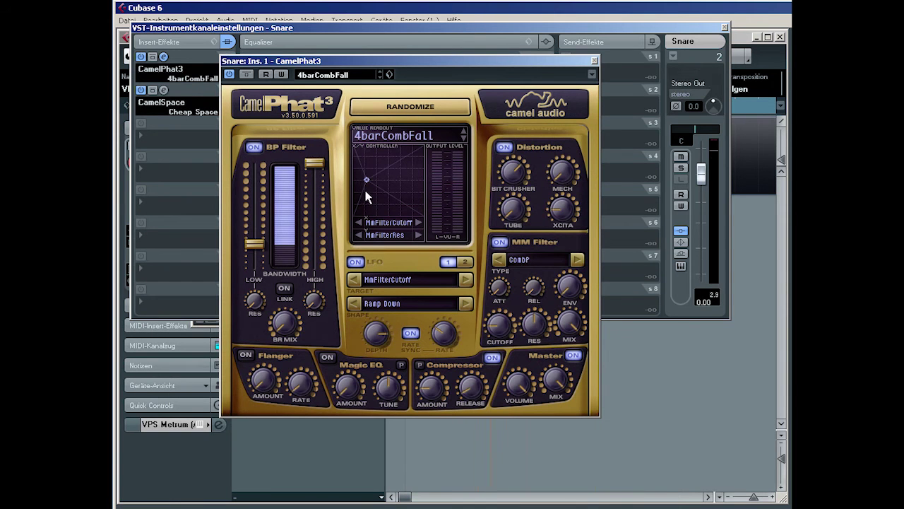
- Step through the CamelPhat3 presets one by one from ABitPsycho to Comb Caper
left_click(380, 76)
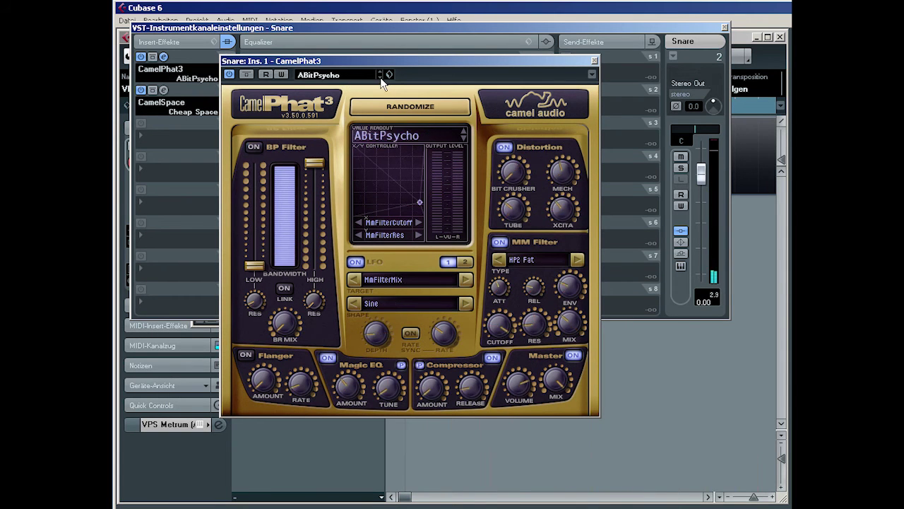
left_click(381, 77)
left_click(380, 77)
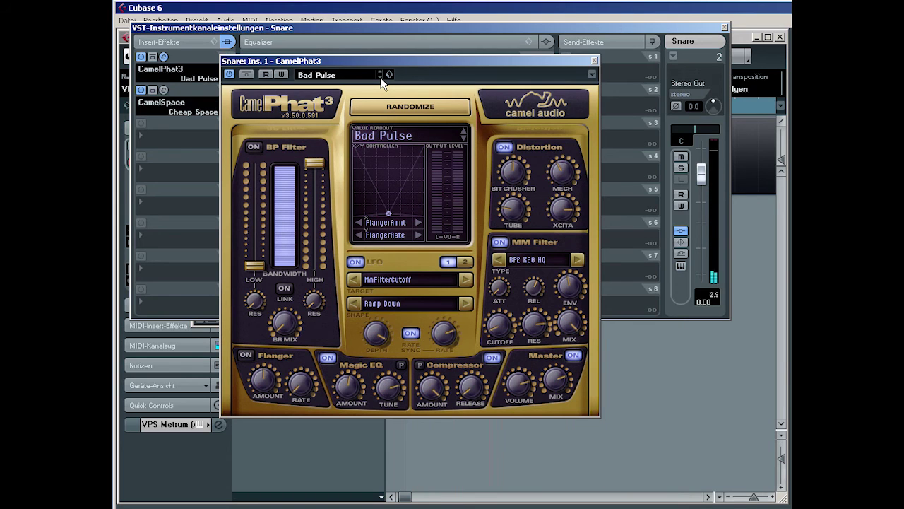
left_click(380, 77)
left_click(380, 77)
left_click(380, 77)
left_click(380, 77)
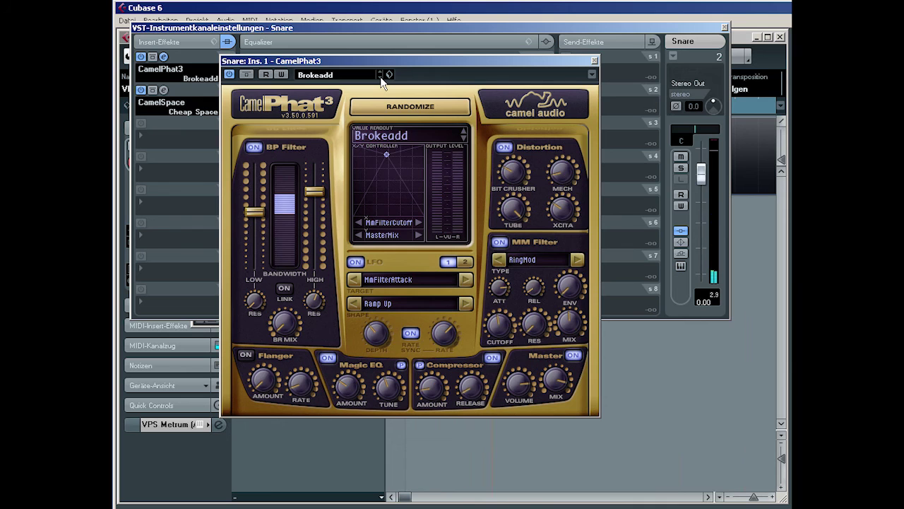
left_click(380, 77)
left_click(380, 77)
left_click(380, 77)
left_click(380, 77)
left_click(380, 77)
- Audition the CombOver and DeathWish presets in CamelPhat3, settle on DrumMasher, and close the plug-in and Snare channel settings
left_click(351, 73)
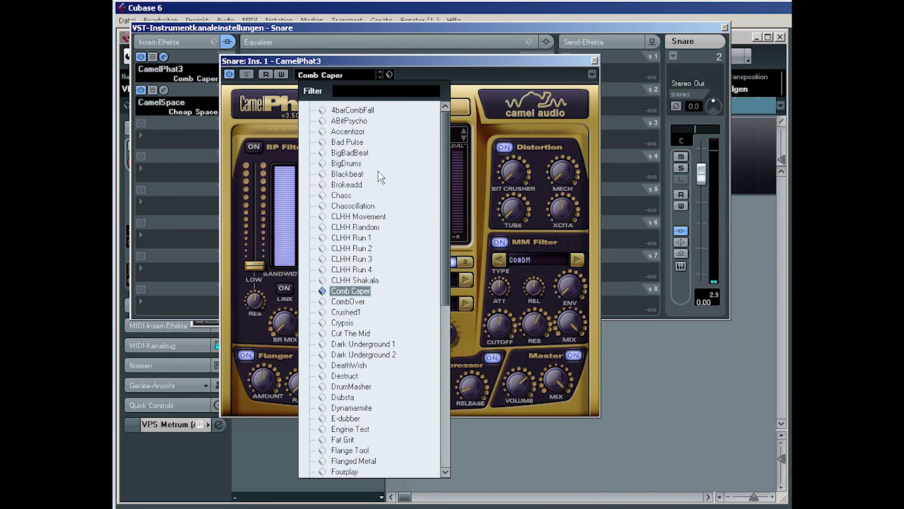
left_click(349, 302)
left_click(353, 386)
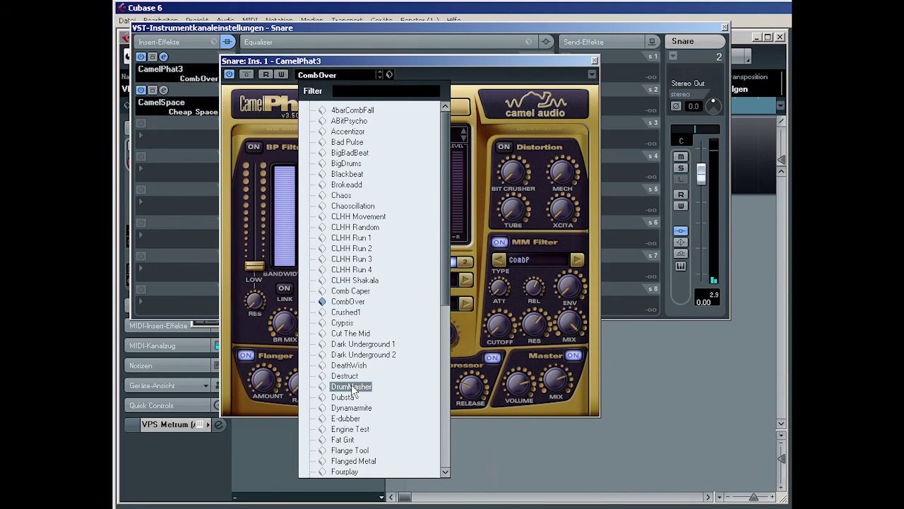
left_click(348, 364)
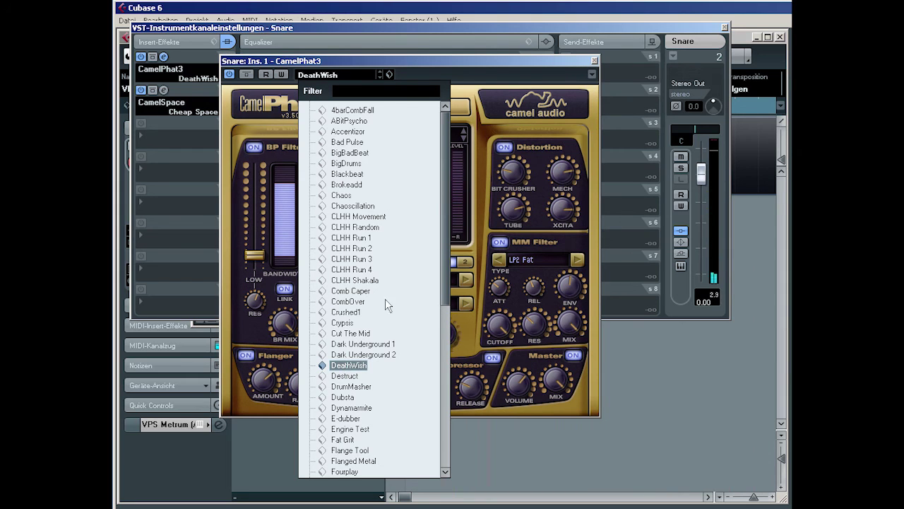
left_click(351, 386)
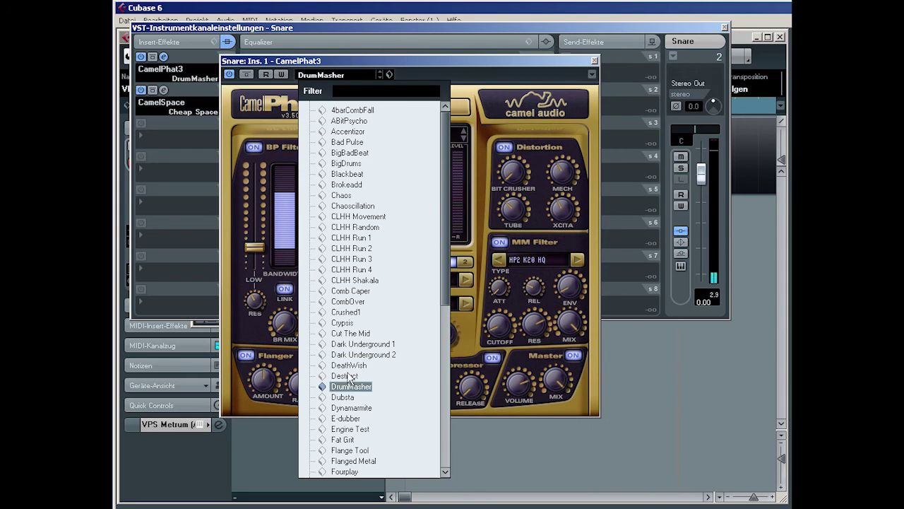
left_click(595, 61)
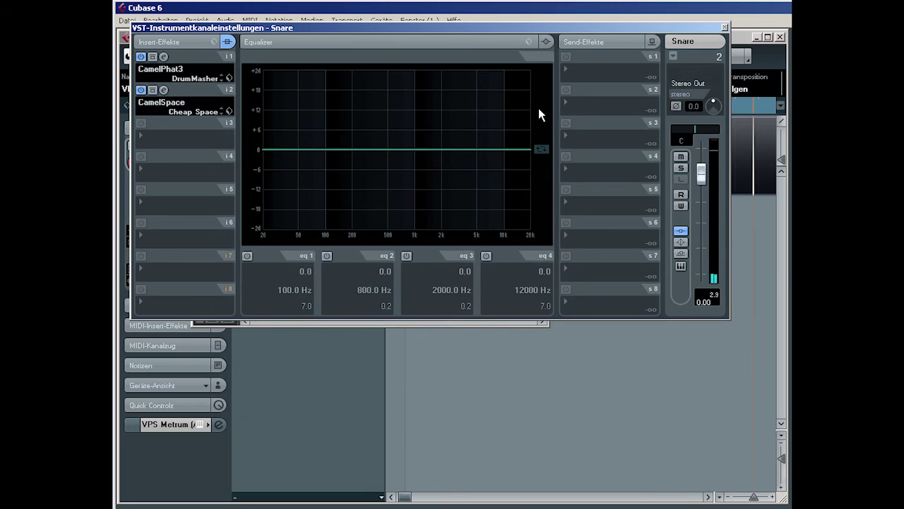
left_click(727, 25)
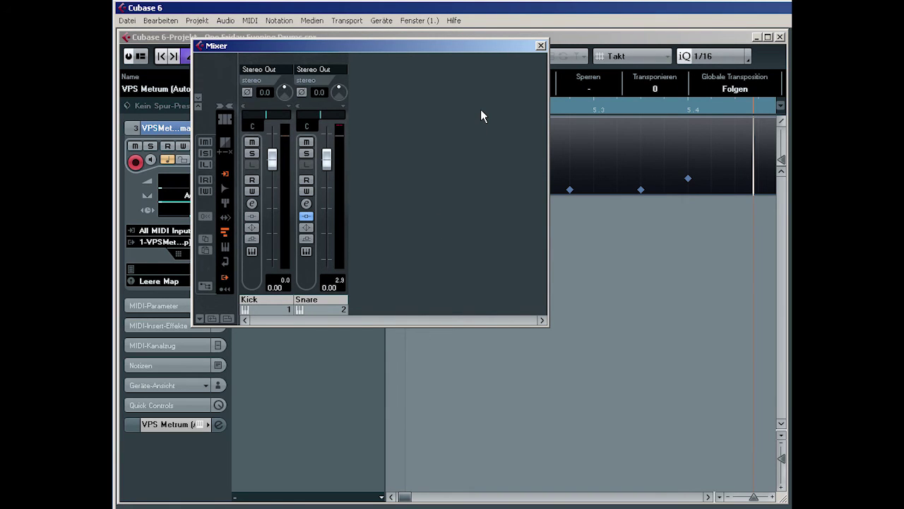
- Load Z3TA+ 2 into the third VST instrument slot without creating a MIDI track for it
key("F11")
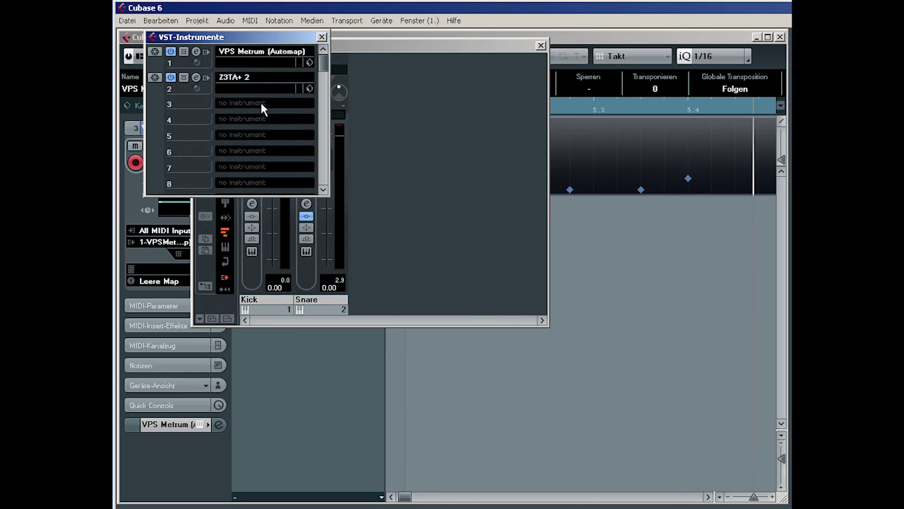
left_click(239, 104)
mouse_move(265, 134)
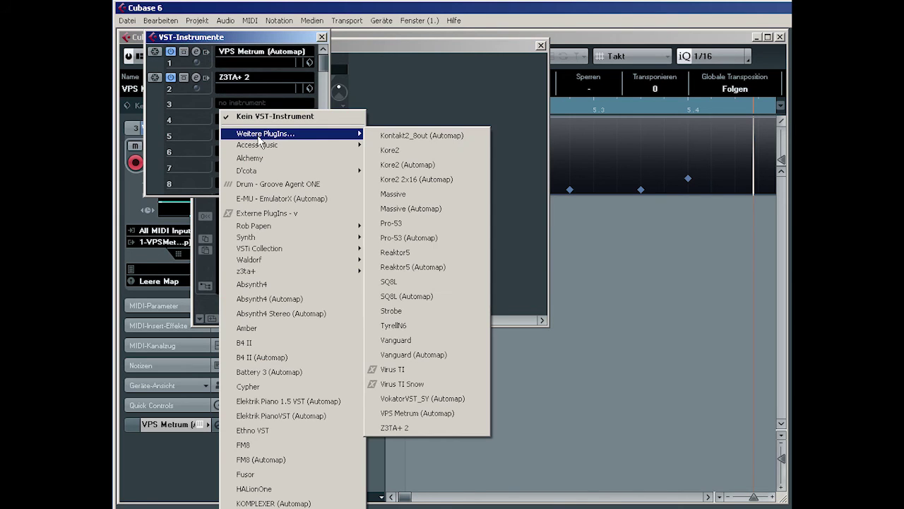
left_click(414, 428)
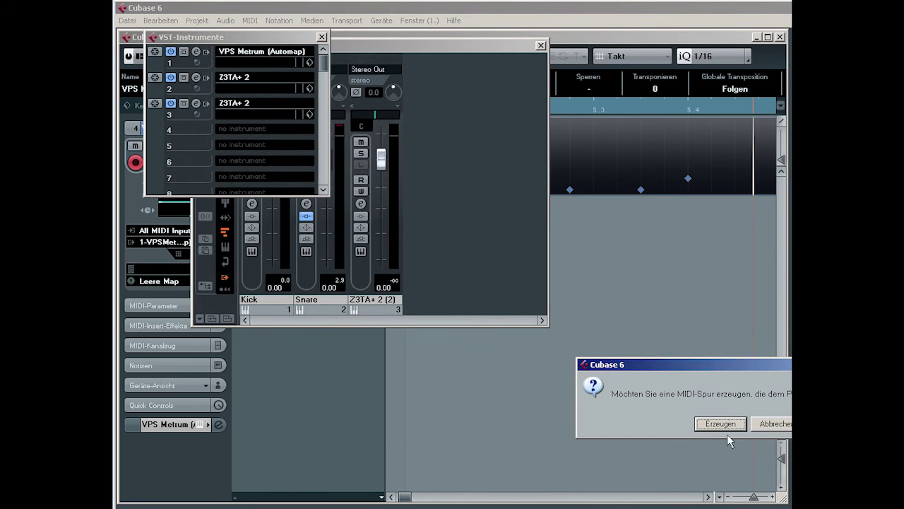
left_click(774, 426)
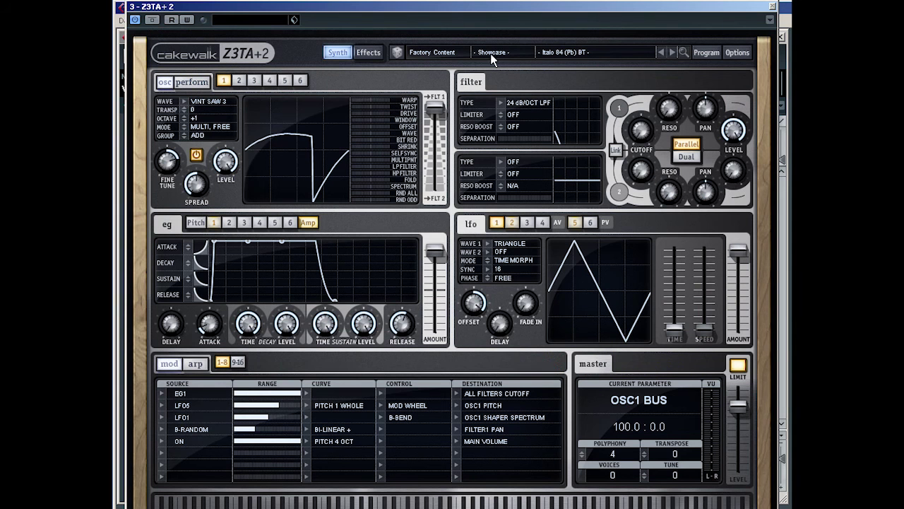
- Try the Idm Hihats BC preset from the Factory Content Percussion category in the new Z3TA+ 2
left_click(512, 54)
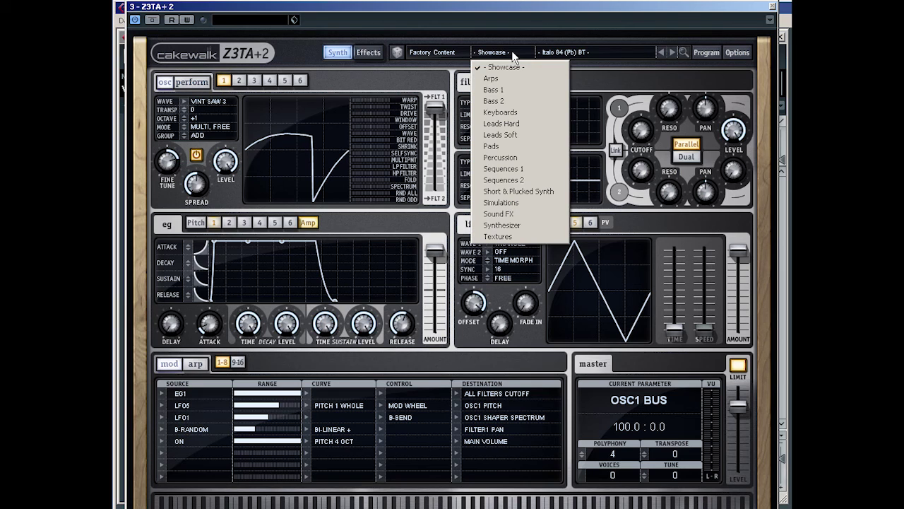
left_click(501, 157)
left_click(583, 51)
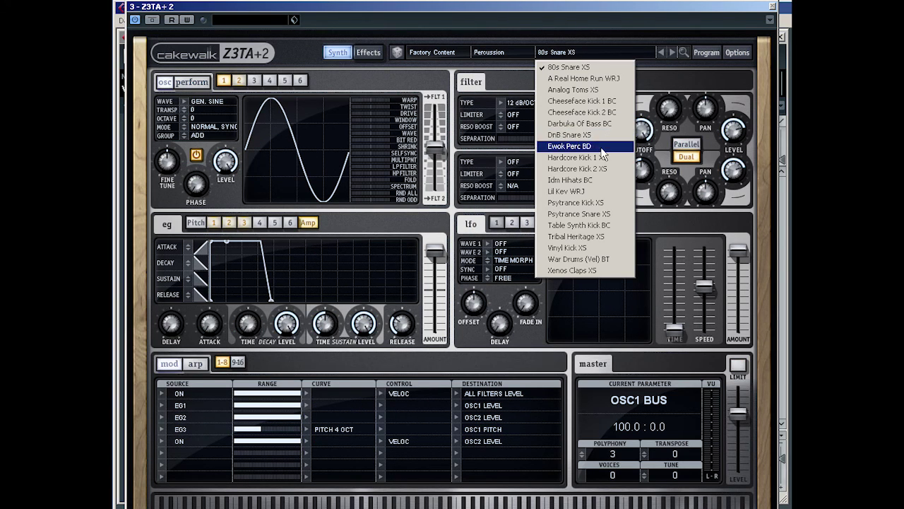
left_click(592, 180)
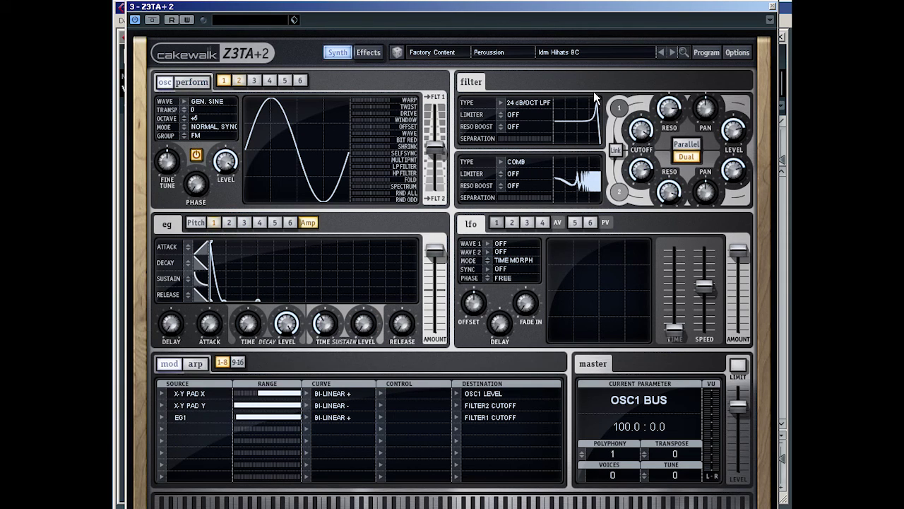
- Load the hihat 01 preset from the Percussion category of the z3ta+ Classic Content bank
left_click(563, 53)
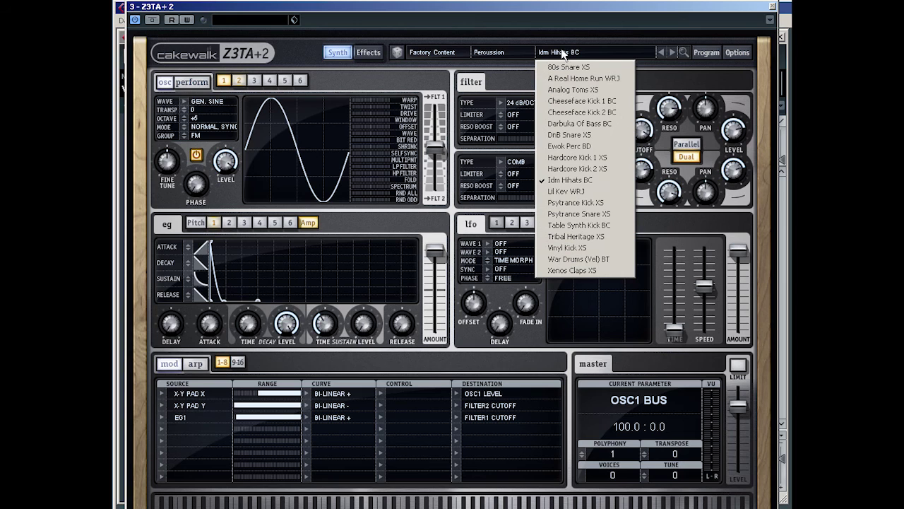
left_click(510, 53)
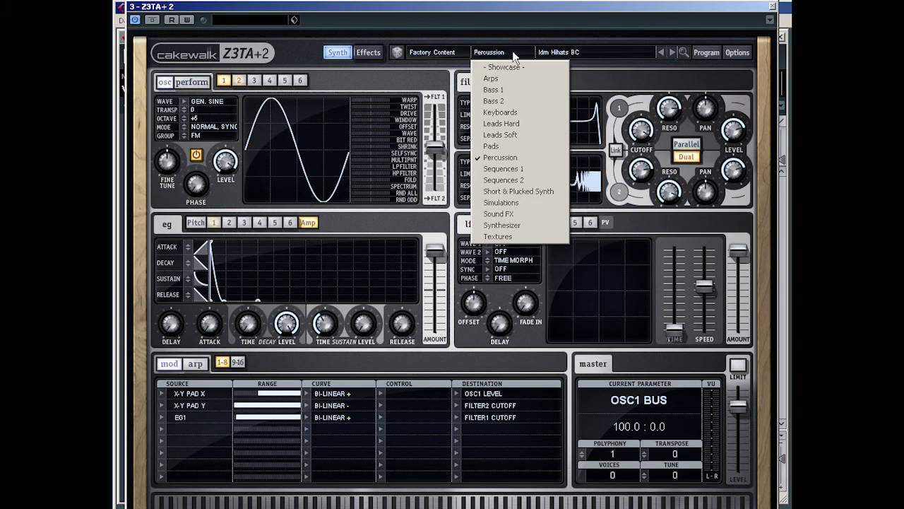
left_click(443, 53)
left_click(450, 78)
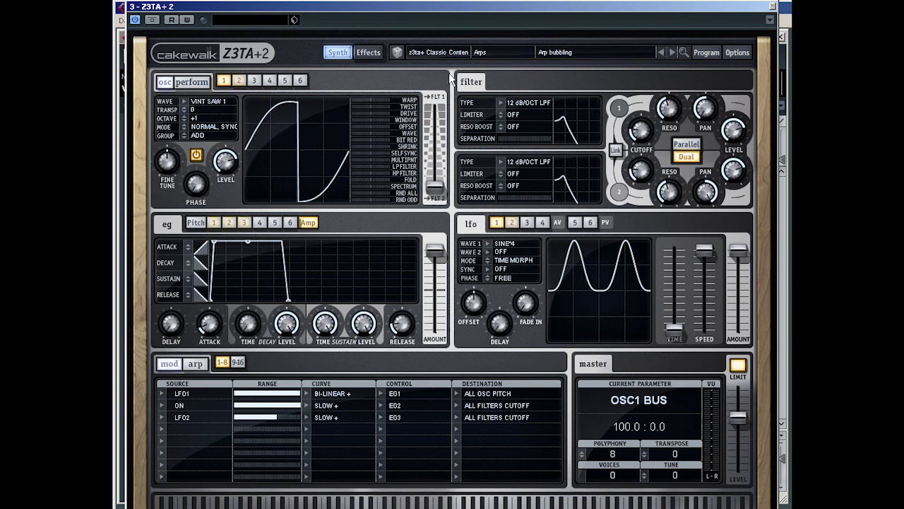
left_click(506, 55)
left_click(520, 157)
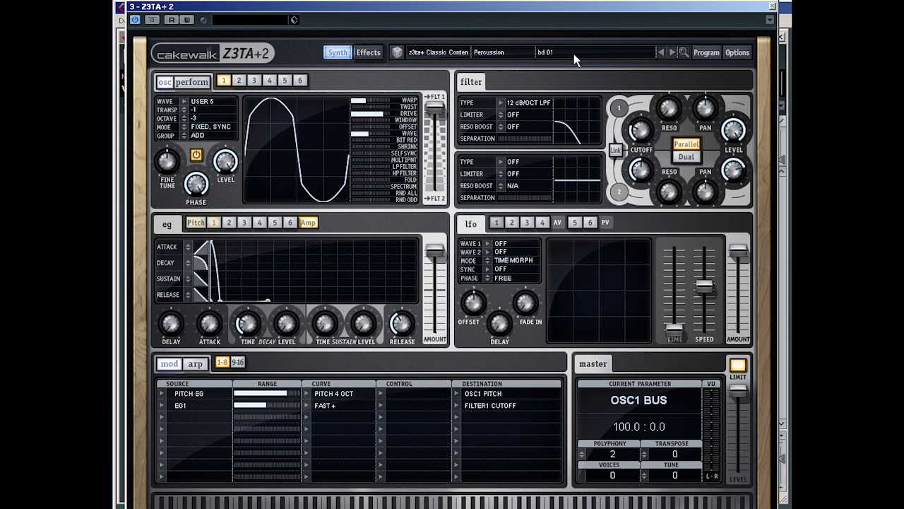
left_click(573, 53)
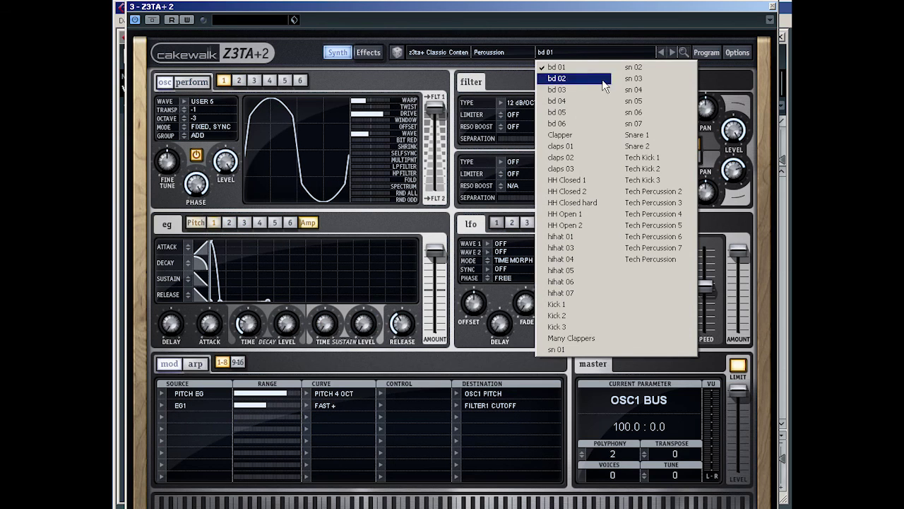
left_click(568, 238)
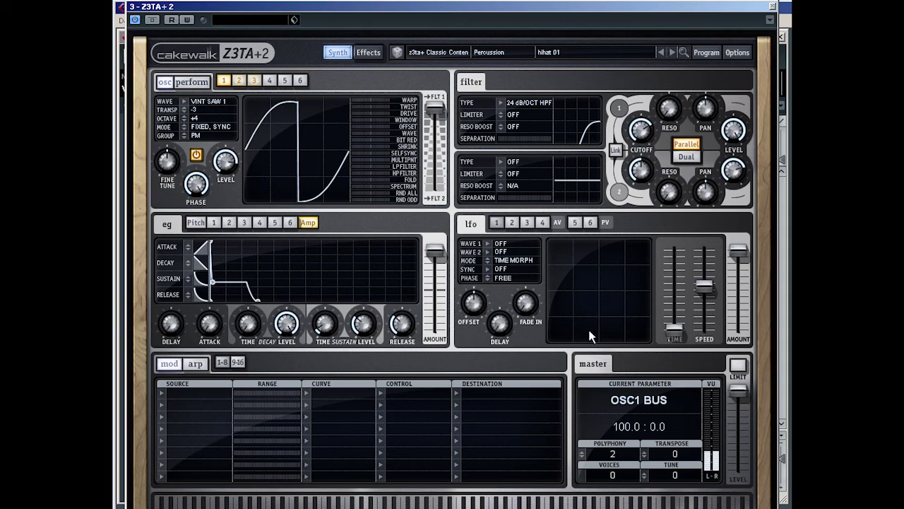
- Close the Z3TA+ 2, mixer and VST instruments windows to return to the project
left_click(772, 6)
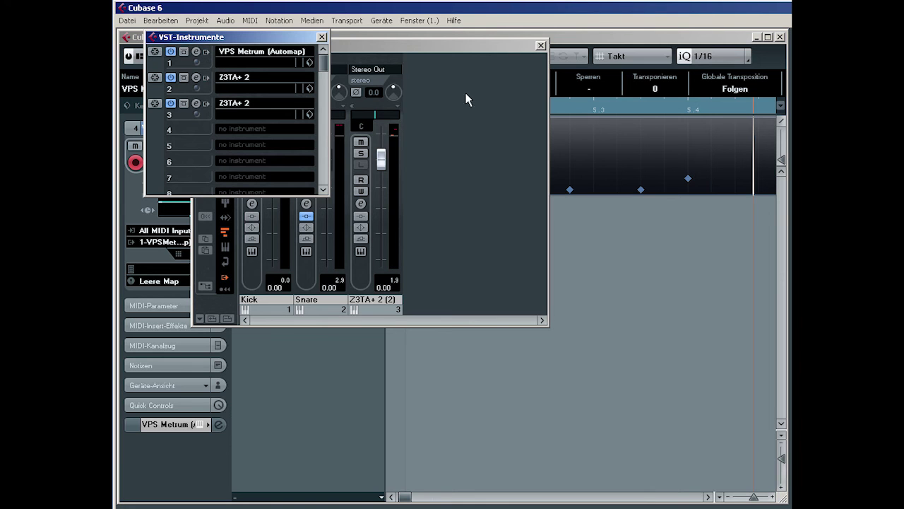
left_click(541, 46)
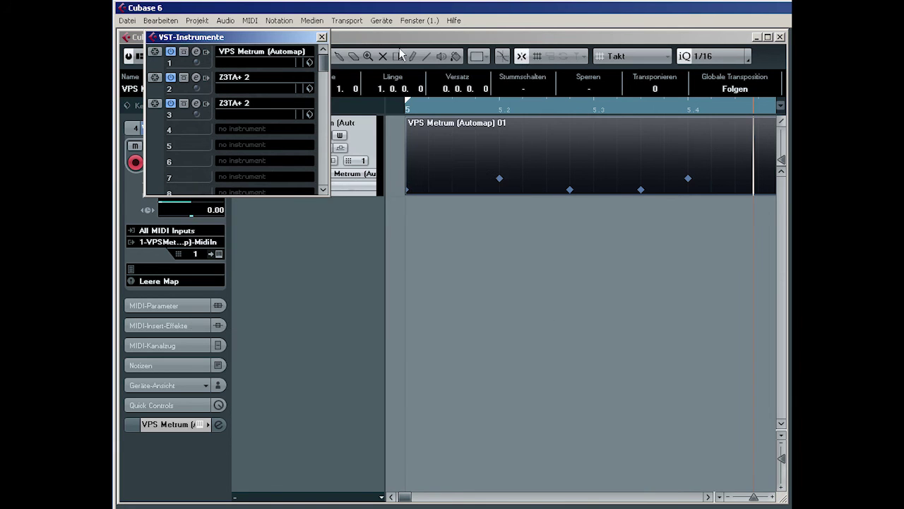
left_click(322, 38)
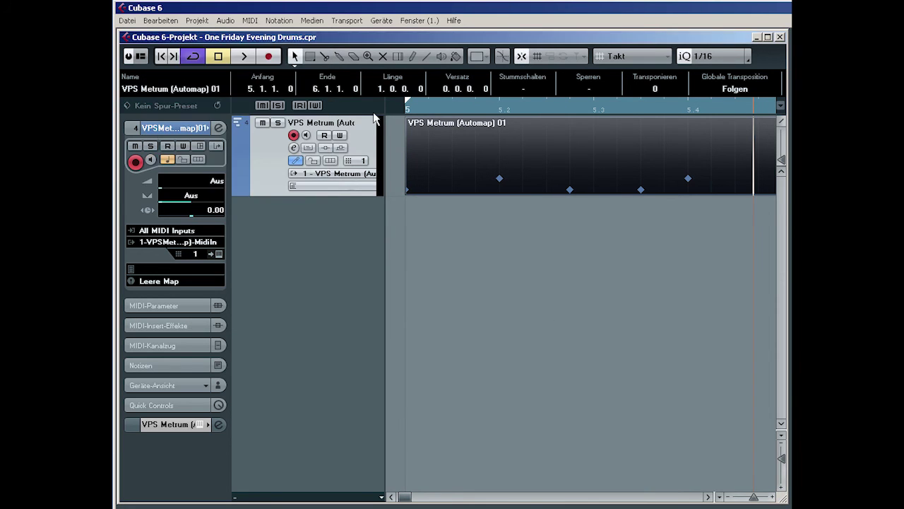
- Open the drum part in the drum editor and route the HiHat sound's output to 3 - Z3TA+ 2 - Midi In
double_click(460, 159)
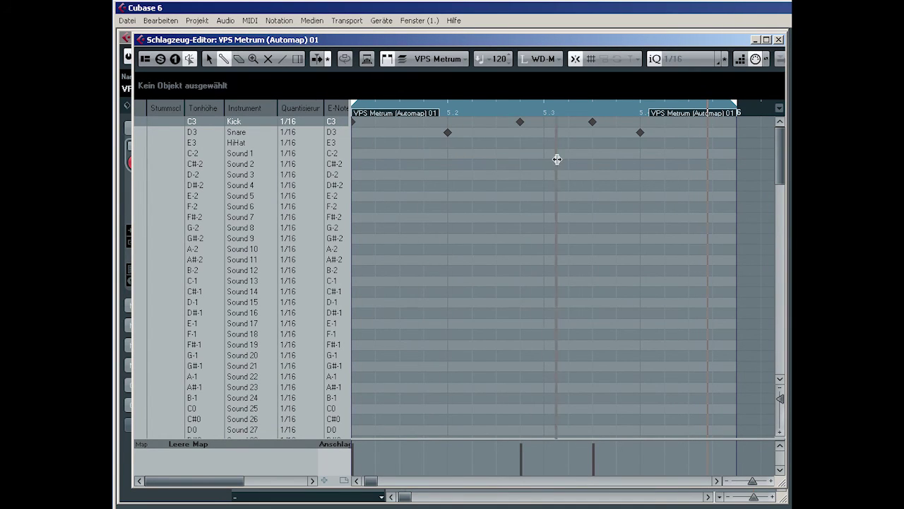
left_click_drag(557, 160, 578, 157)
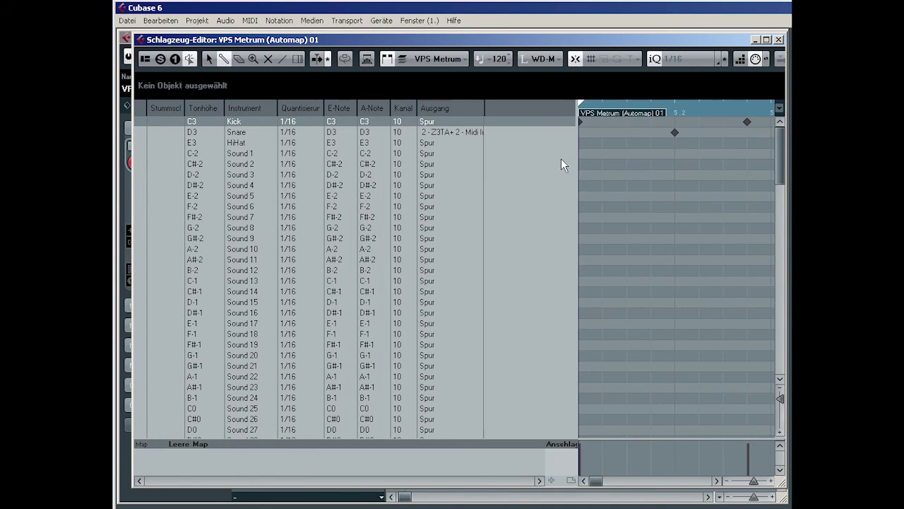
left_click(430, 143)
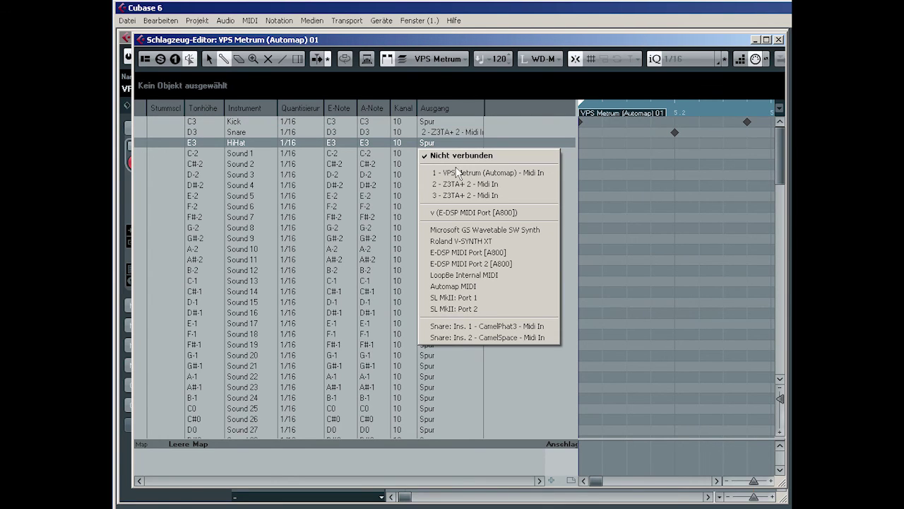
left_click(460, 196)
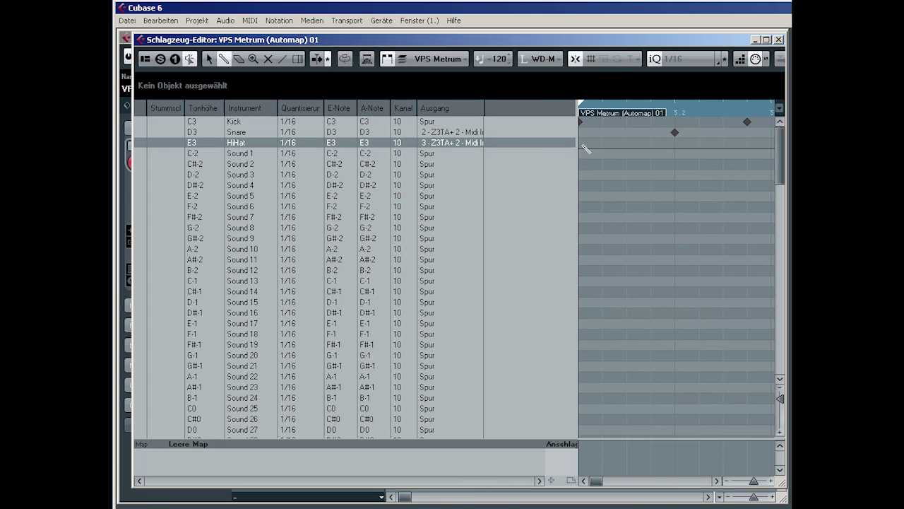
- Fill the HiHat row with continuous 1/16 notes across the whole bar and close the drum editor
key("g")
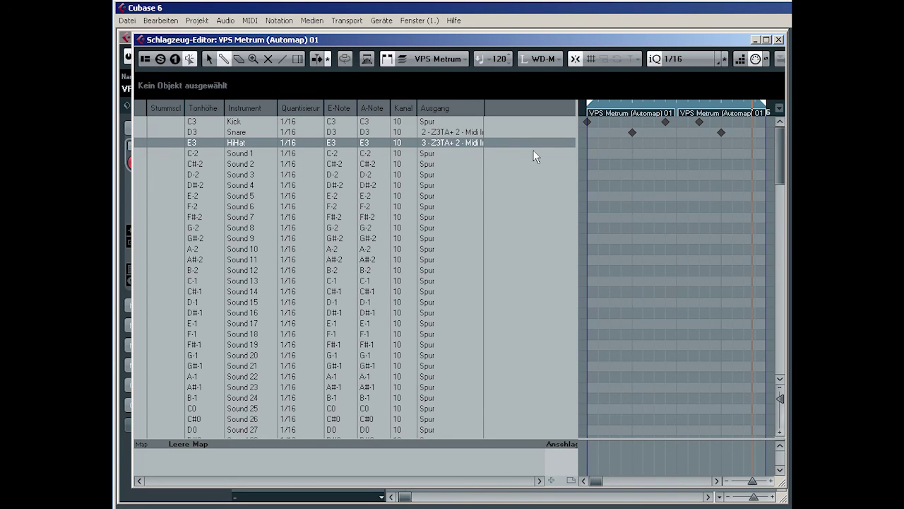
left_click_drag(654, 145, 754, 143)
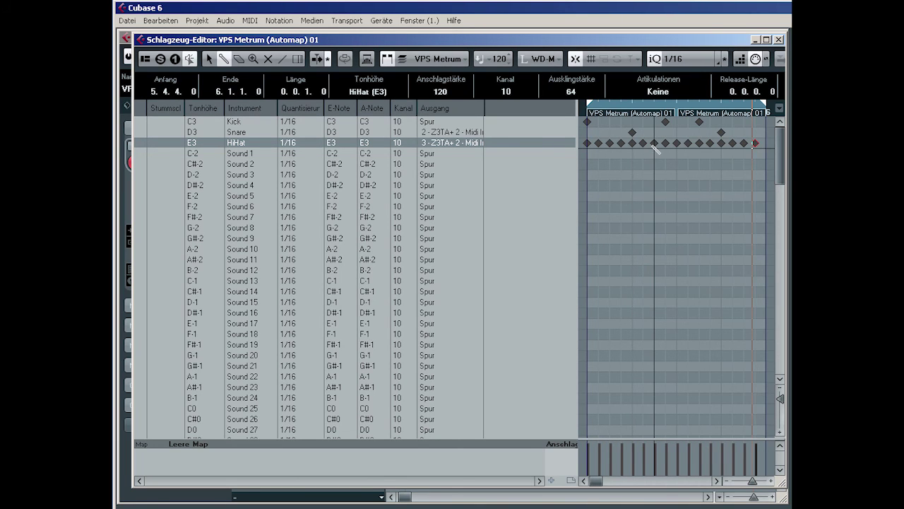
left_click(778, 39)
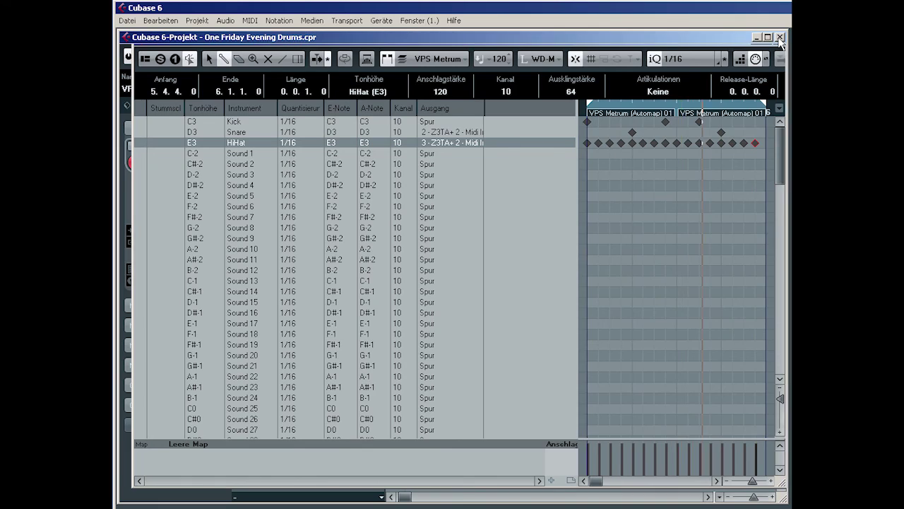
- Open the channel settings of the hi-hat's Z3TA+ 2 channel and load CamelSpace in the first insert slot
key("F3")
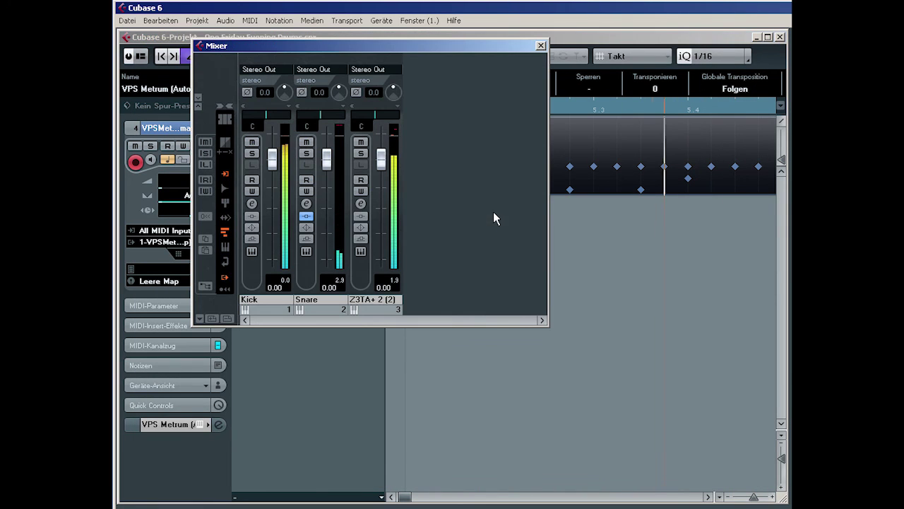
left_click(360, 203)
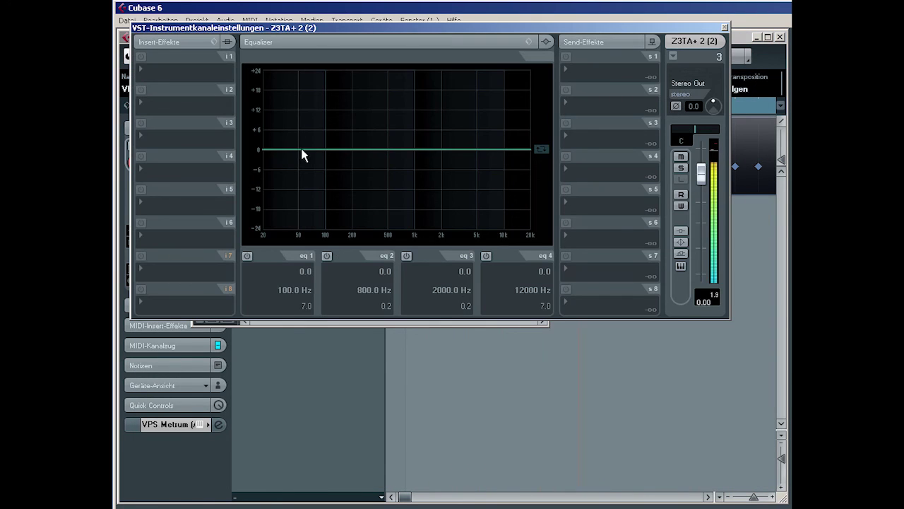
left_click(190, 69)
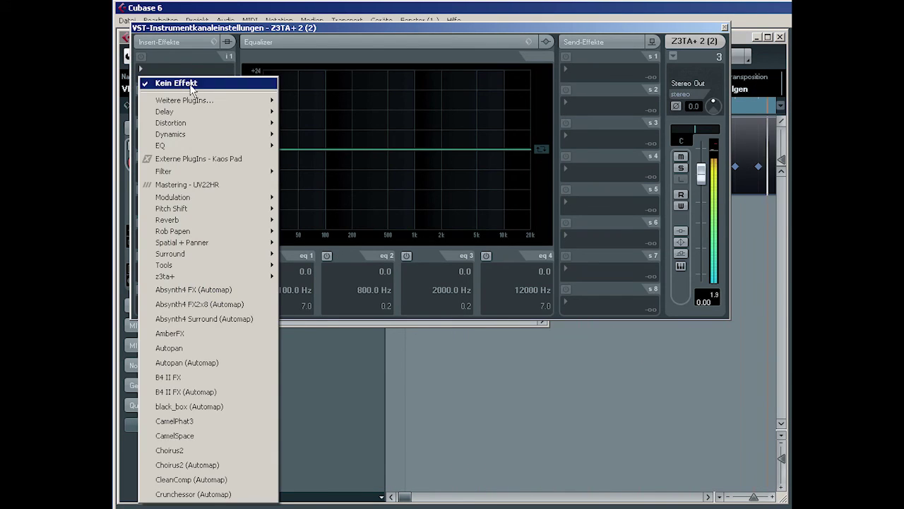
left_click(200, 435)
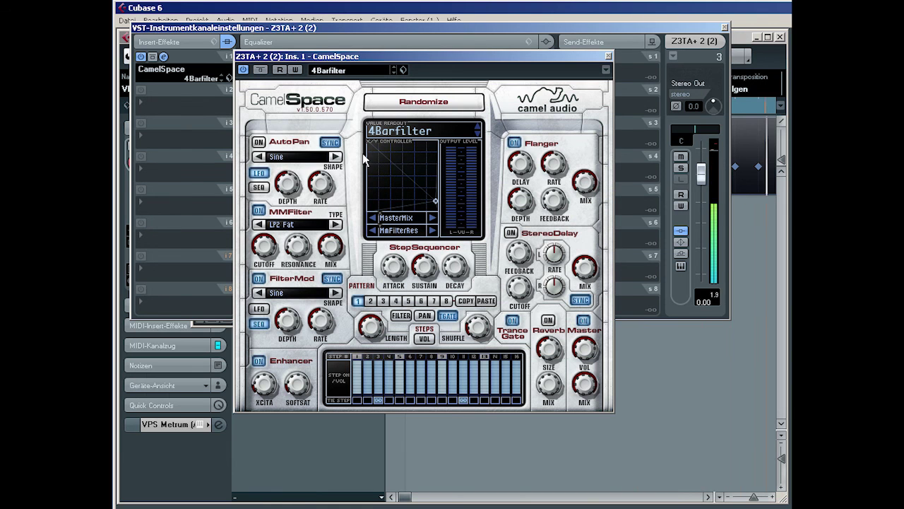
- Audition Cheap Space on the hi-hat's CamelSpace, settle on the Comb-Beat preset, and close the plug-in window
left_click(339, 71)
left_click(380, 256)
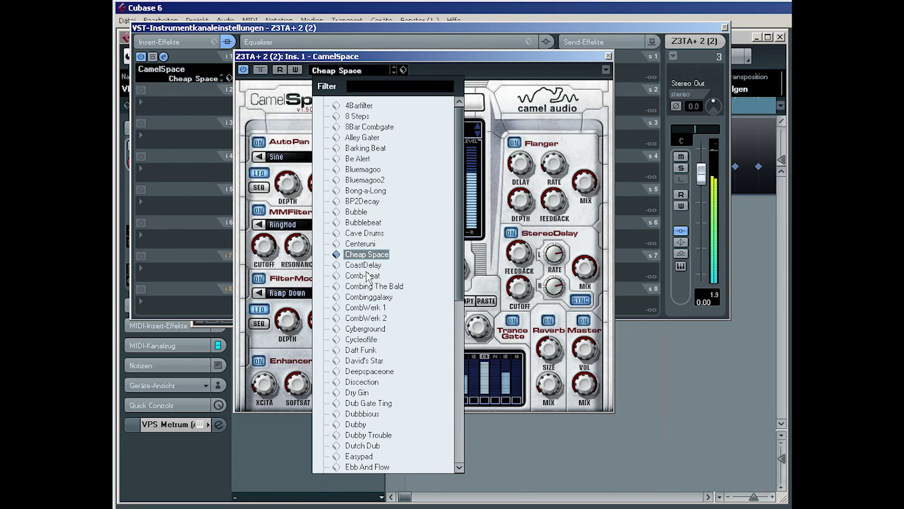
left_click(367, 275)
left_click(609, 56)
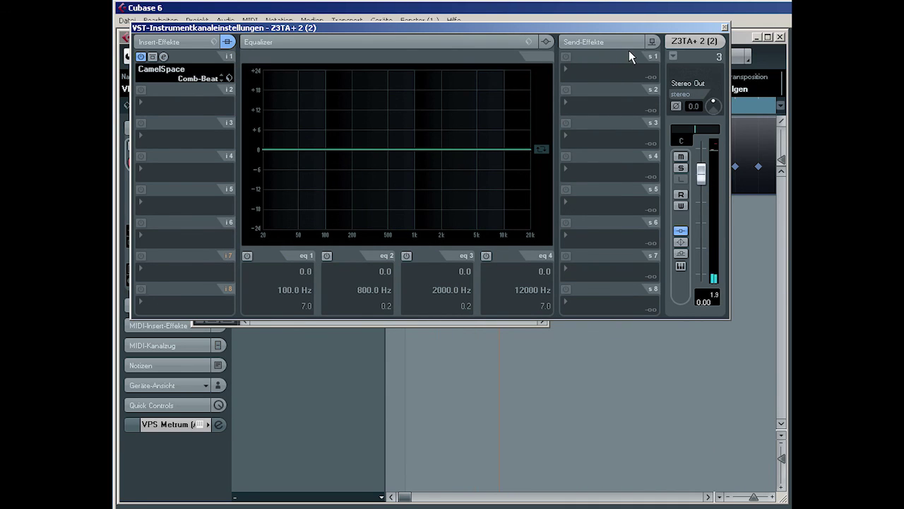
- Close the hi-hat's channel settings and the mixer, and start playing the drum groove from bar 5
left_click(726, 28)
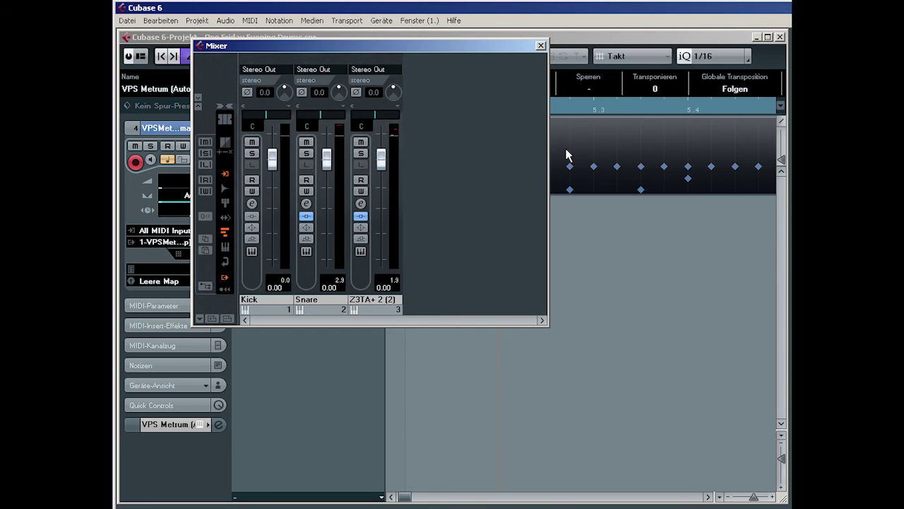
left_click(539, 45)
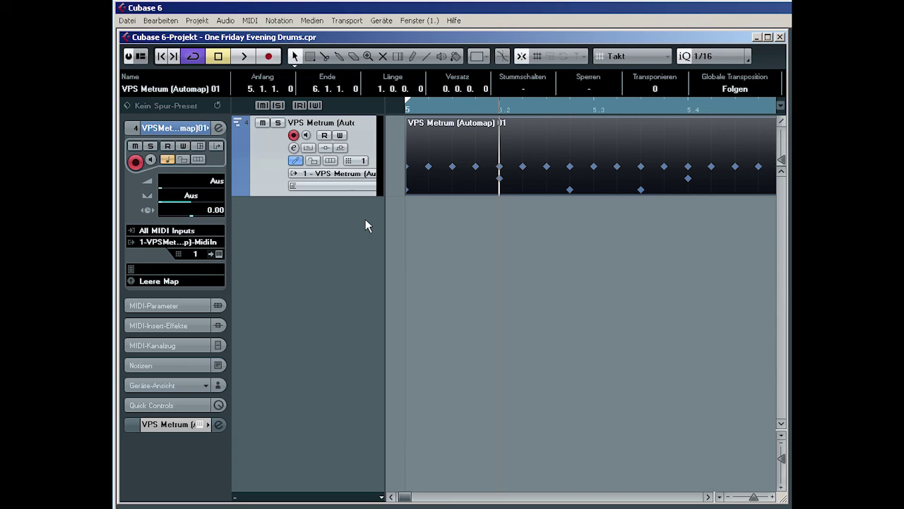
key("KP_1")
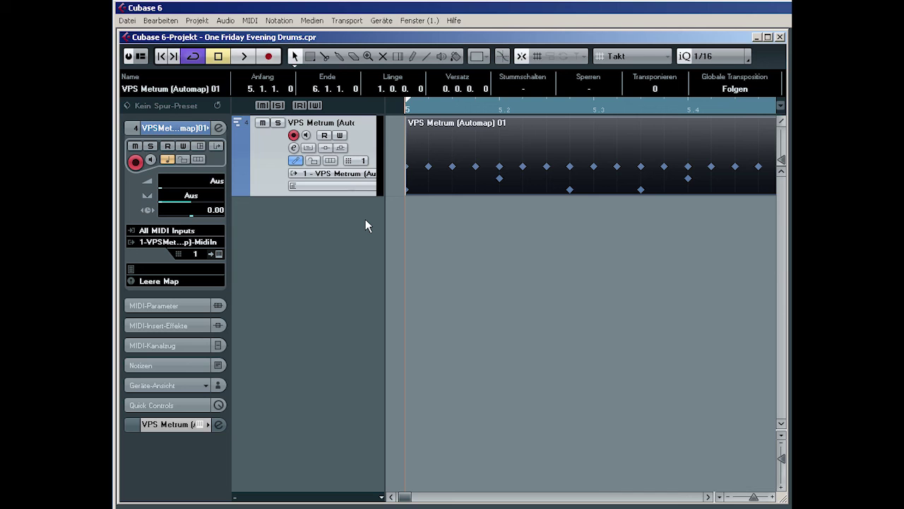
key("space")
- Reshape the hi-hat in the third instrument slot's Z3TA+ 2 by adjusting filter 1's cutoff and resonance during playback, and close the instrument windows
key("F11")
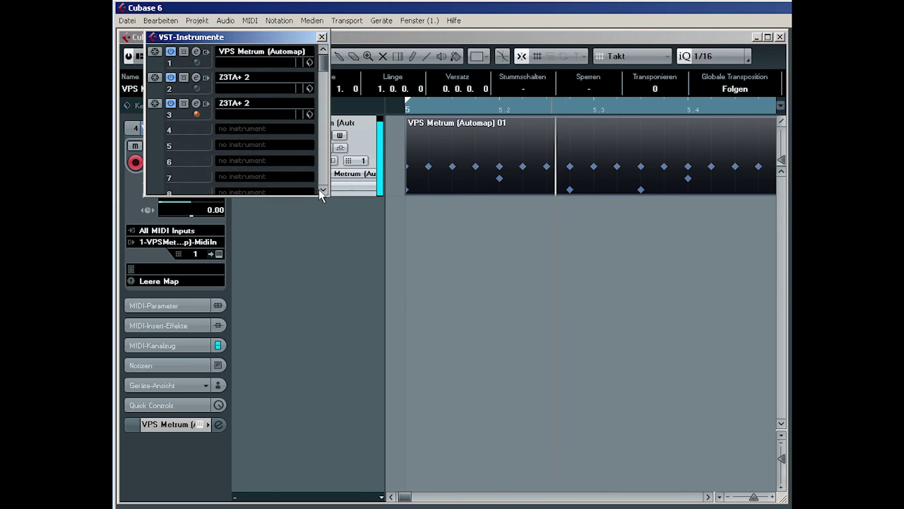
left_click(206, 104)
left_click_drag(642, 130, 645, 171)
left_click_drag(668, 110, 672, 89)
mouse_move(643, 125)
left_mouse_down()
mouse_move(643, 152)
mouse_move(641, 111)
mouse_move(640, 146)
mouse_move(640, 134)
left_mouse_up()
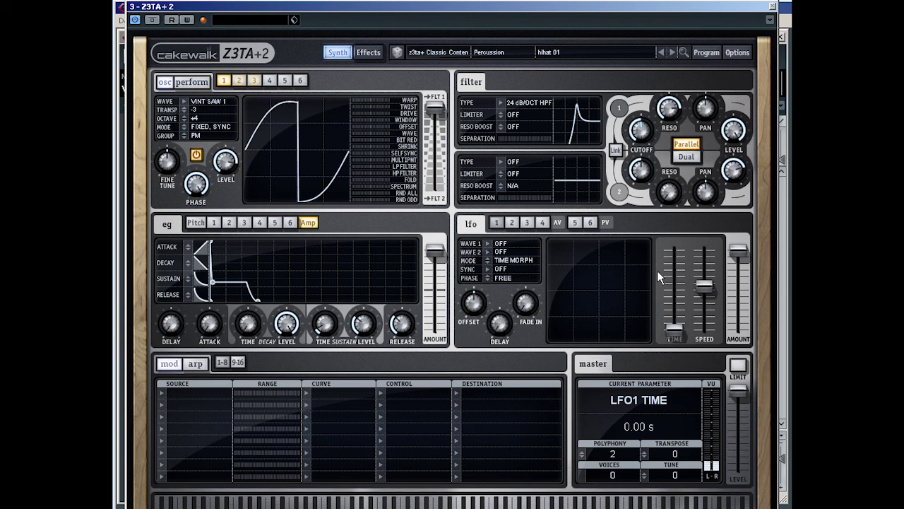
left_click(773, 6)
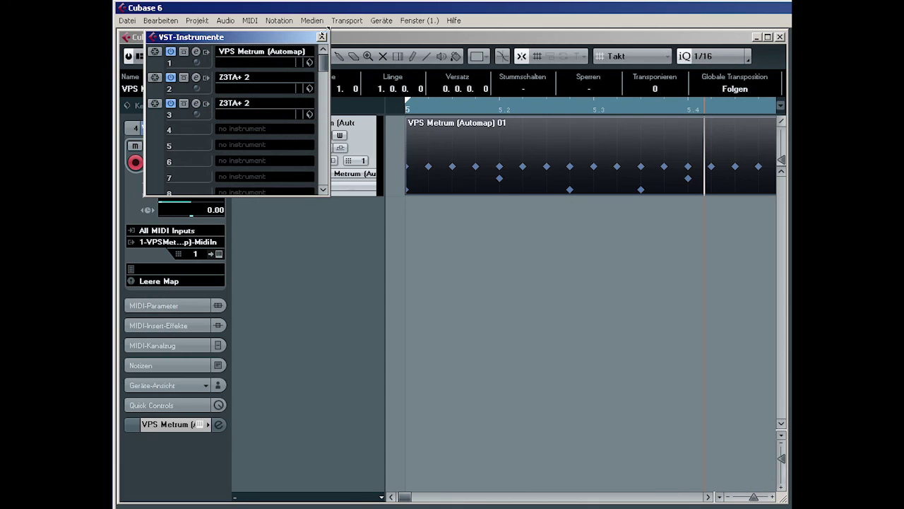
left_click(321, 36)
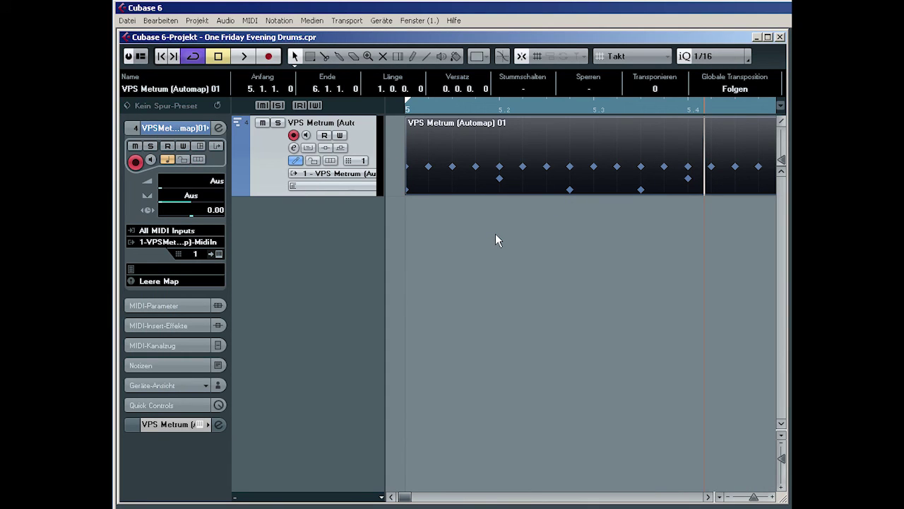